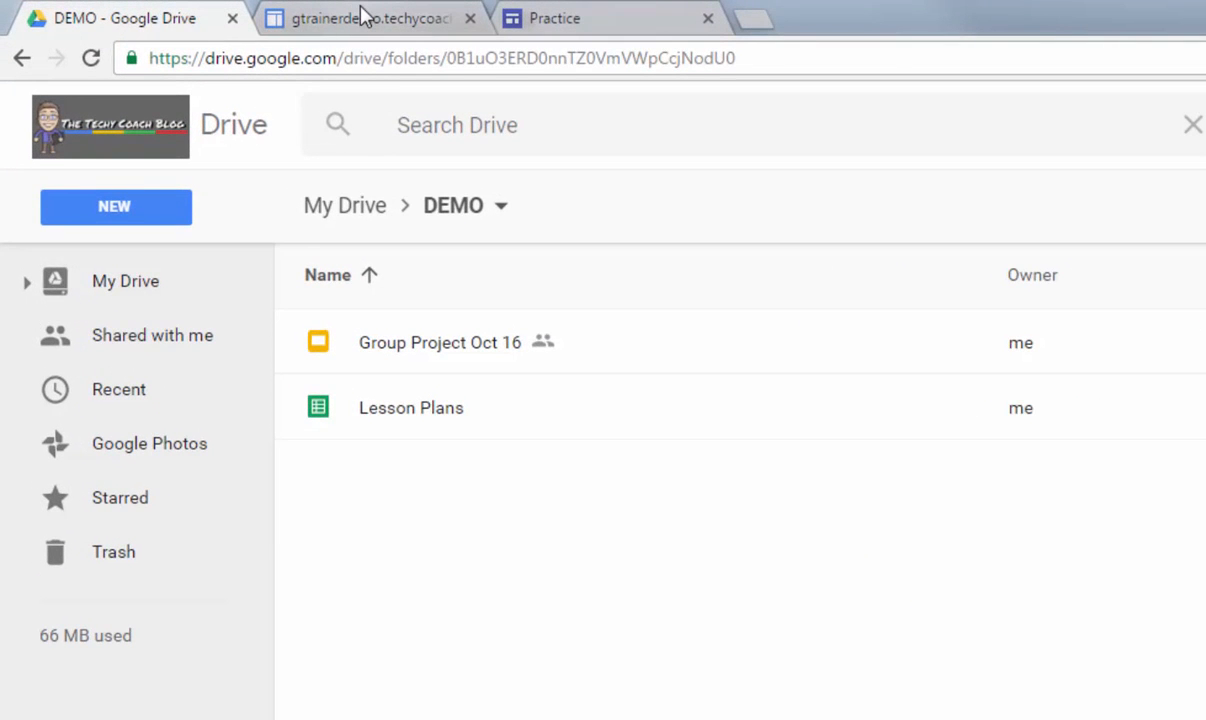
Switch to the classic Google Sites list and open the new Google Sites home page from it.
click(361, 12)
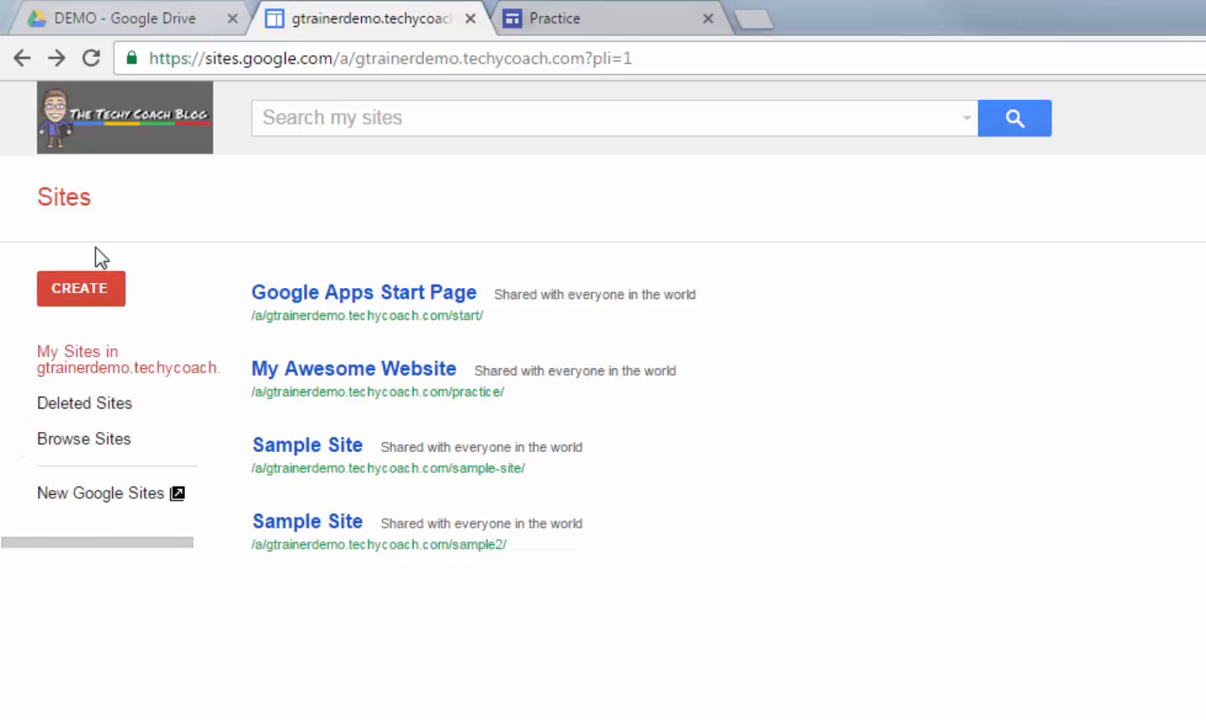
click(50, 499)
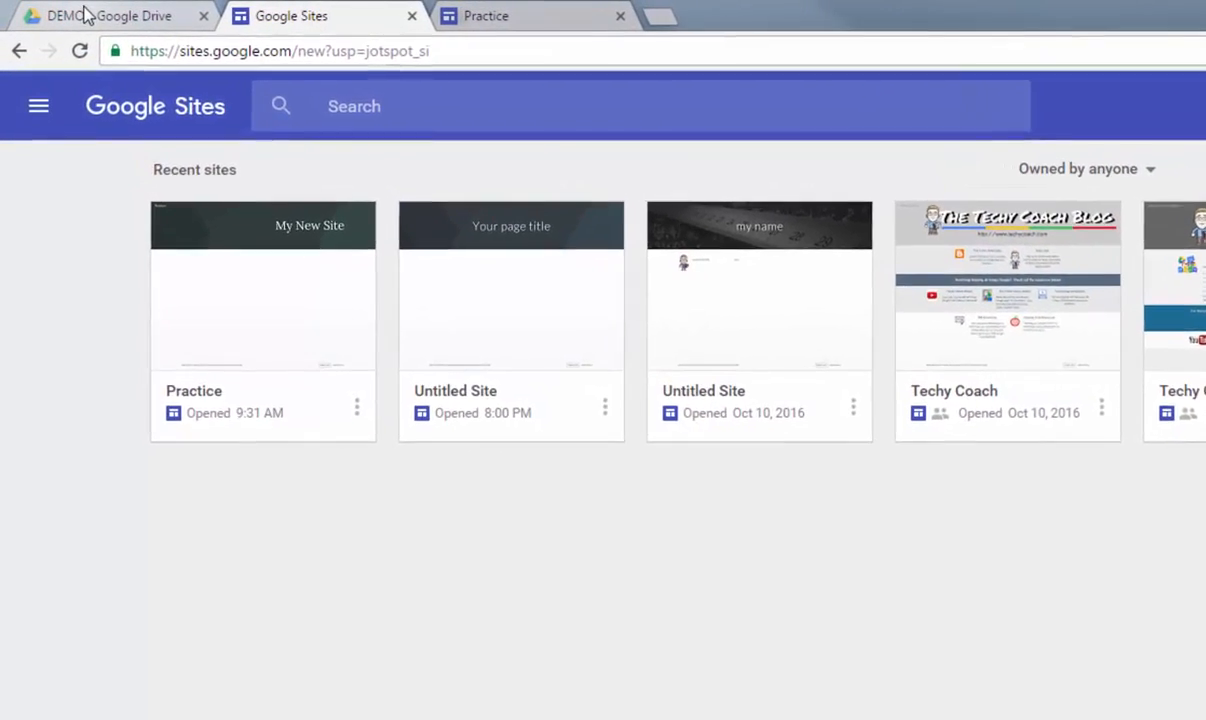
In the Drive DEMO folder, look at the additional file types that can be created, including Google Sites, without creating anything.
click(83, 14)
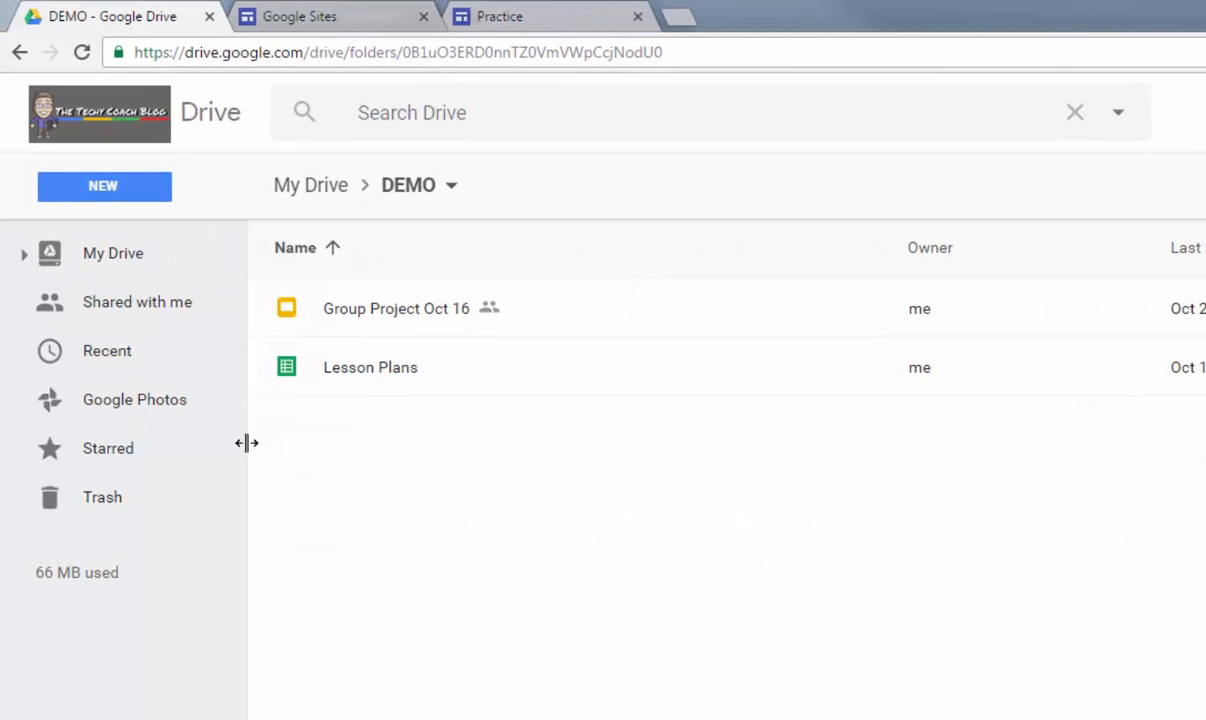
click(99, 193)
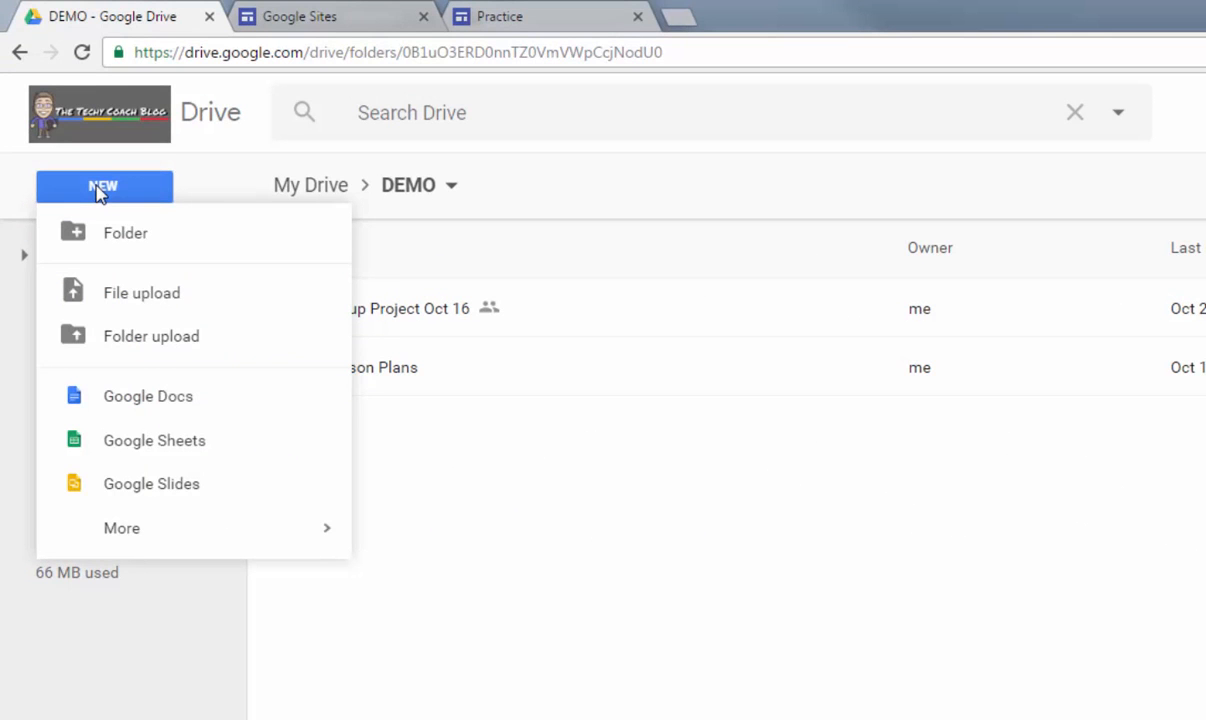
mouse_move(102, 533)
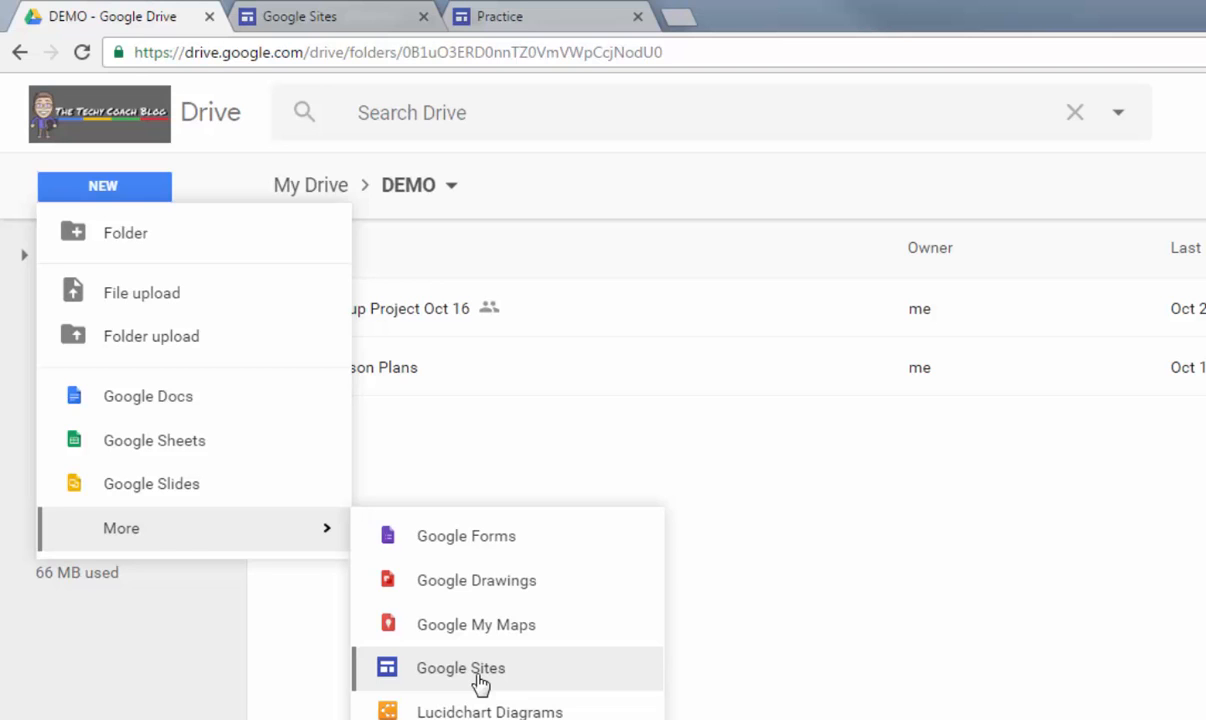
click(707, 631)
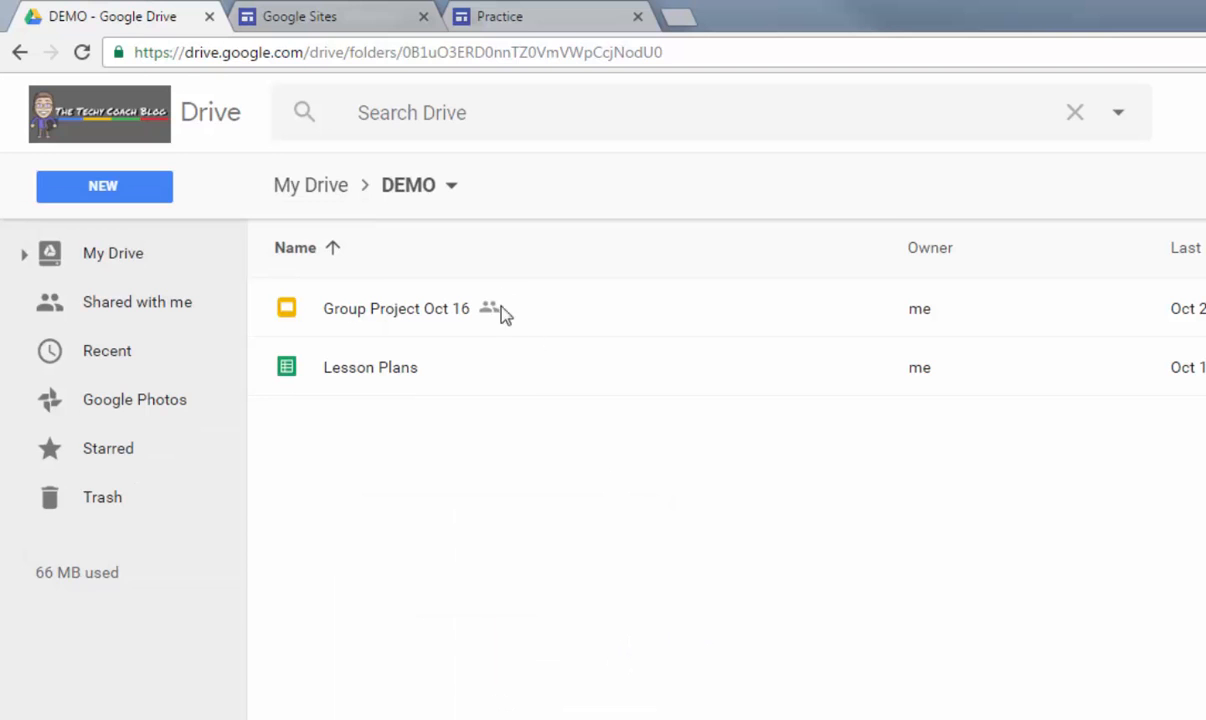
Open the Practice site and replace its header image with the gallery photo of a laptop, coffee cup and notebook.
click(513, 24)
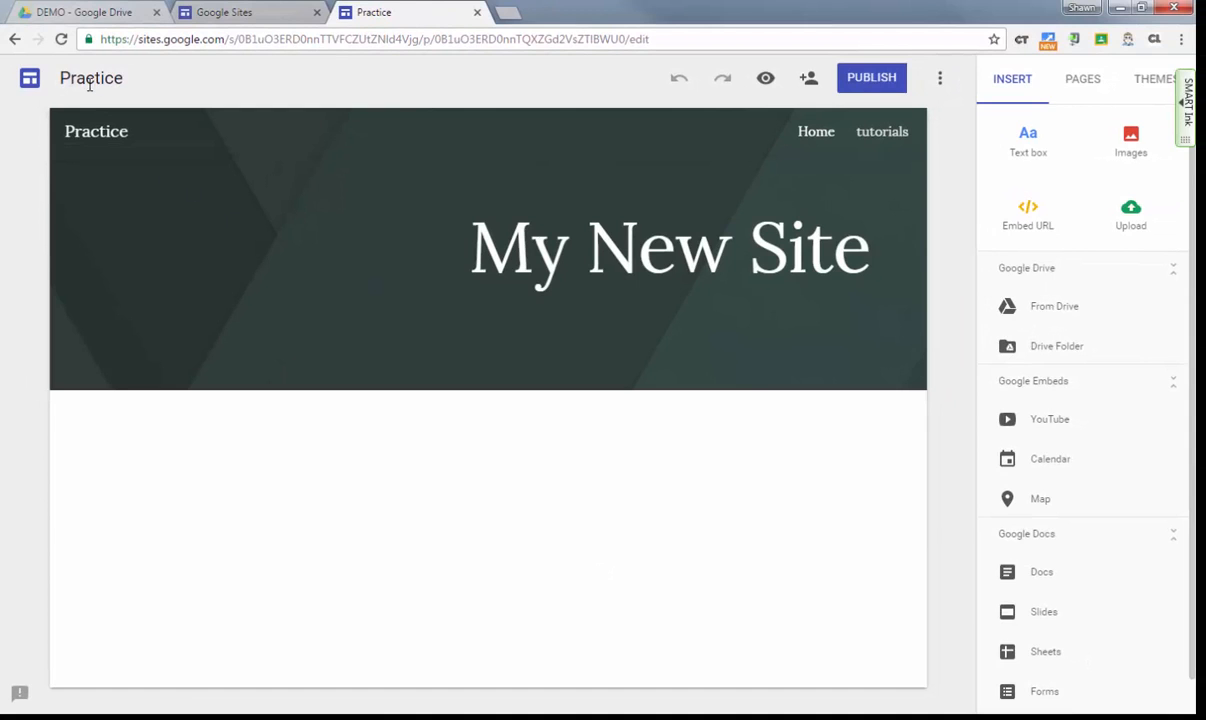
mouse_move(208, 343)
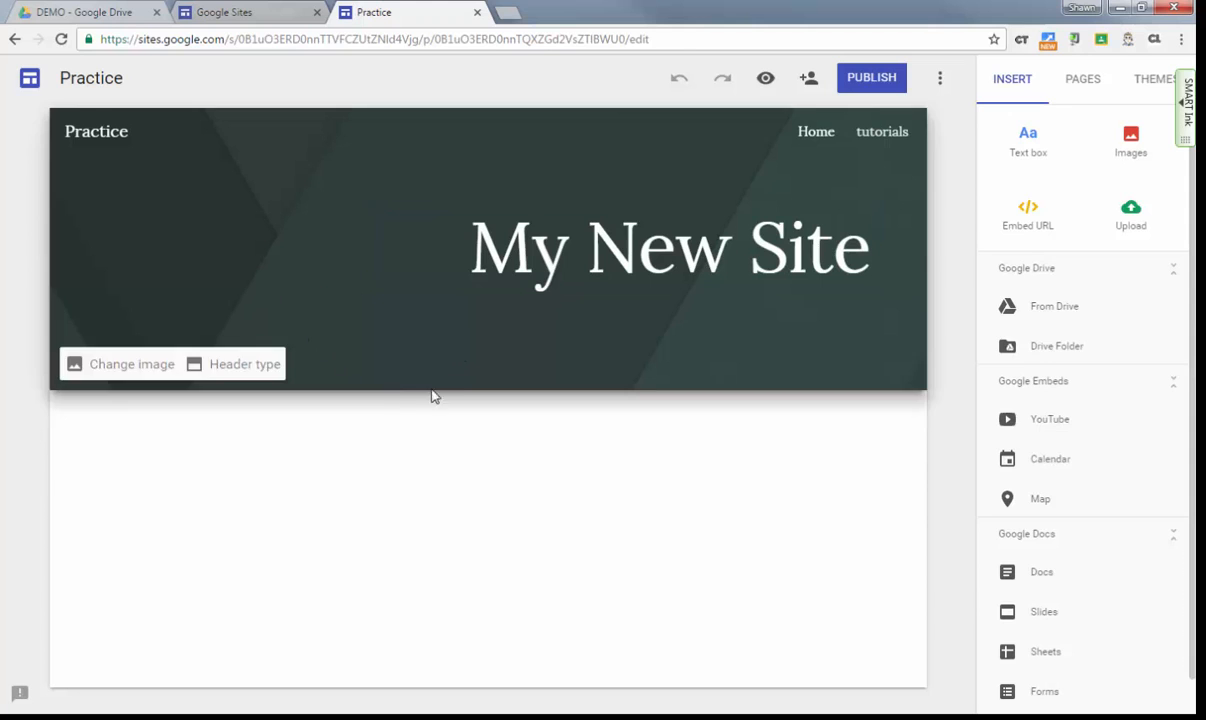
click(110, 368)
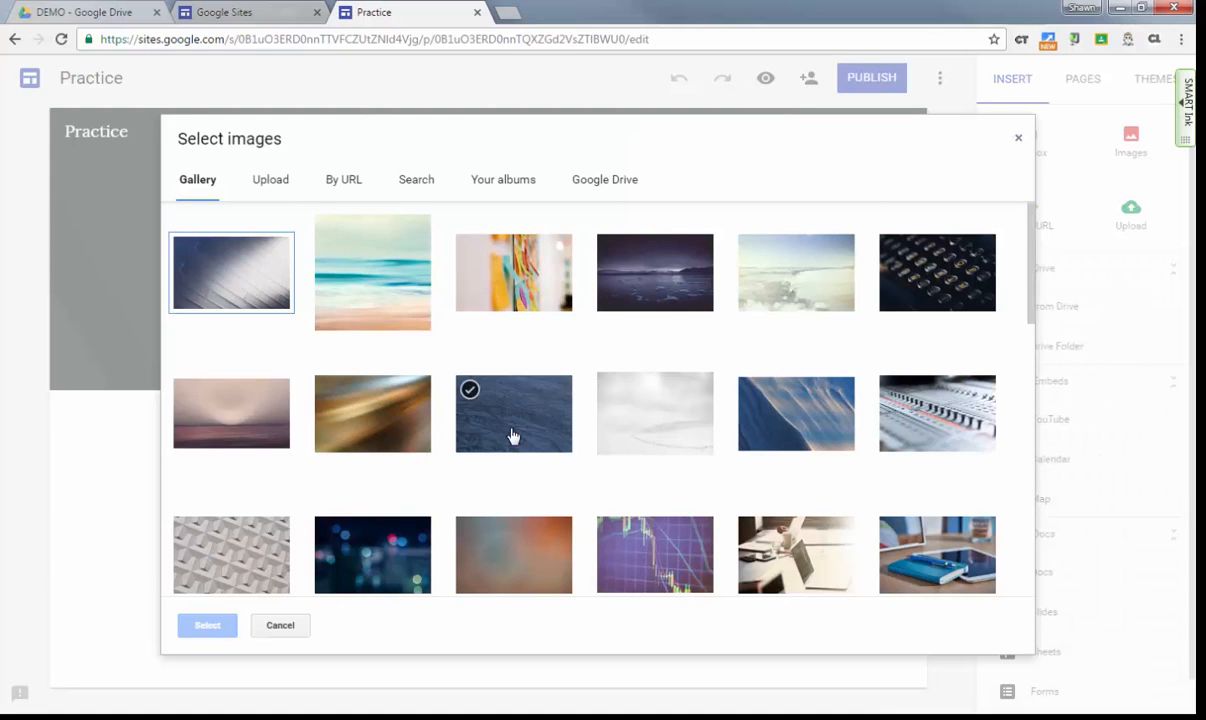
scroll(721, 367, down, 4)
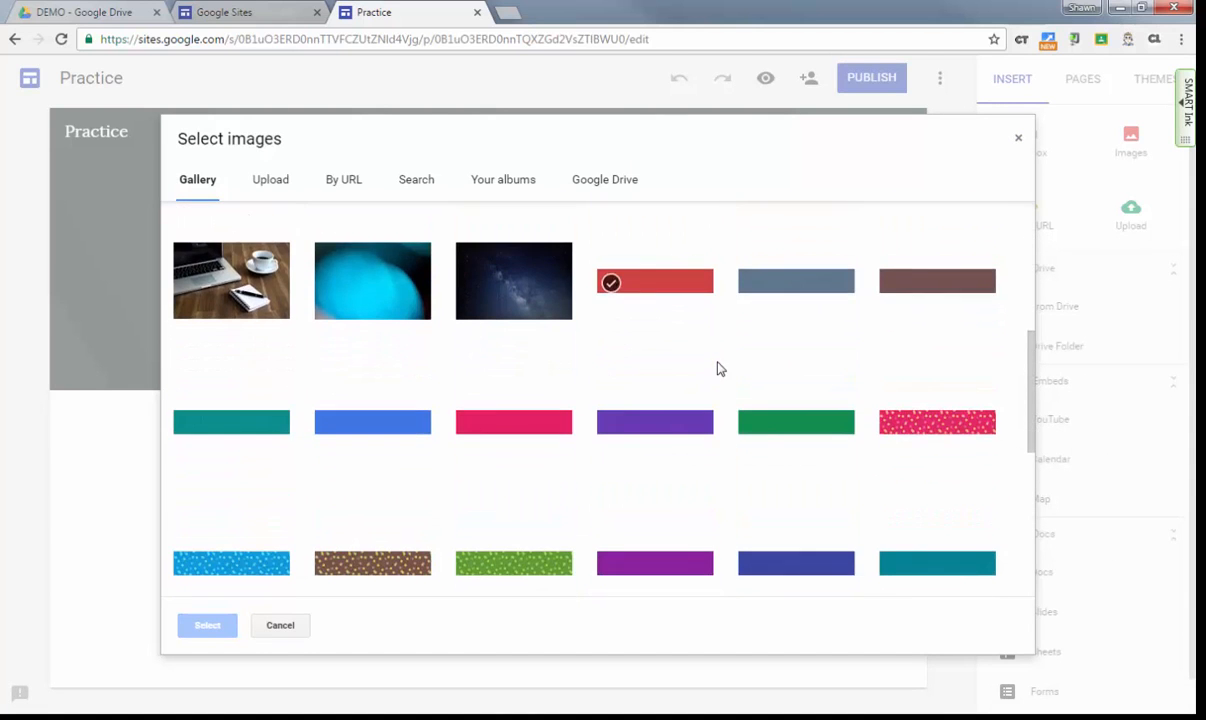
click(232, 278)
click(186, 618)
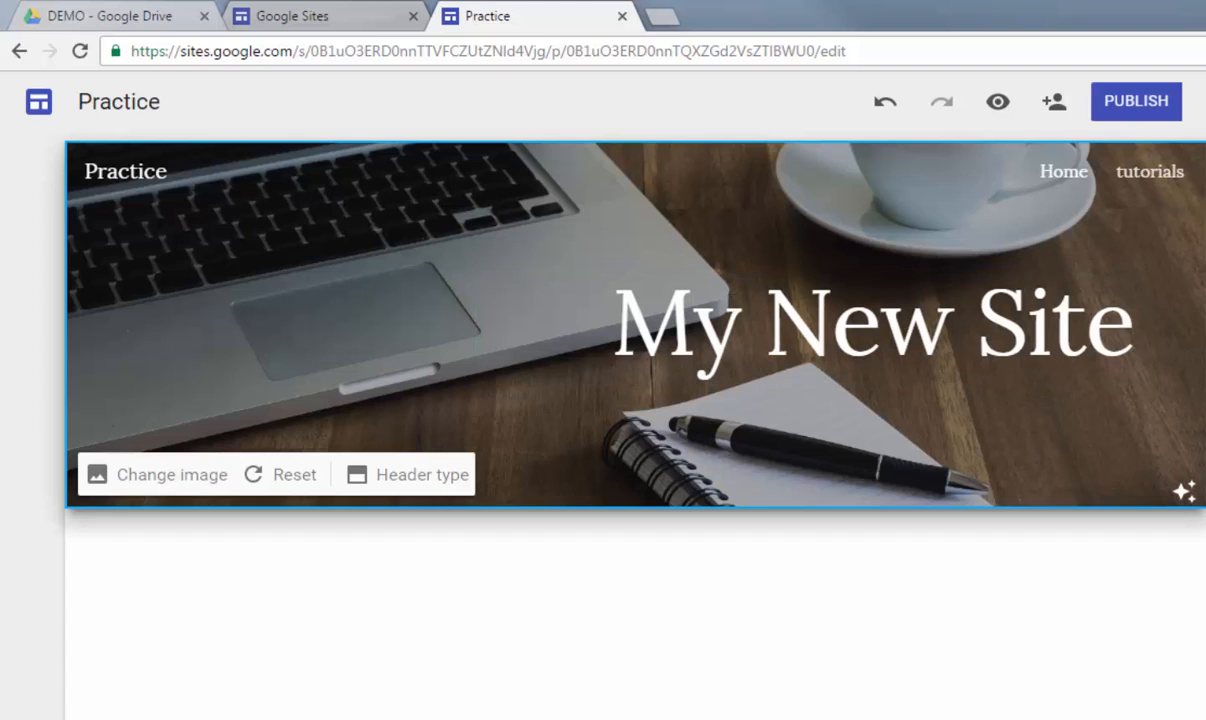
Turn the header image's readability adjustment off and back on.
click(1183, 492)
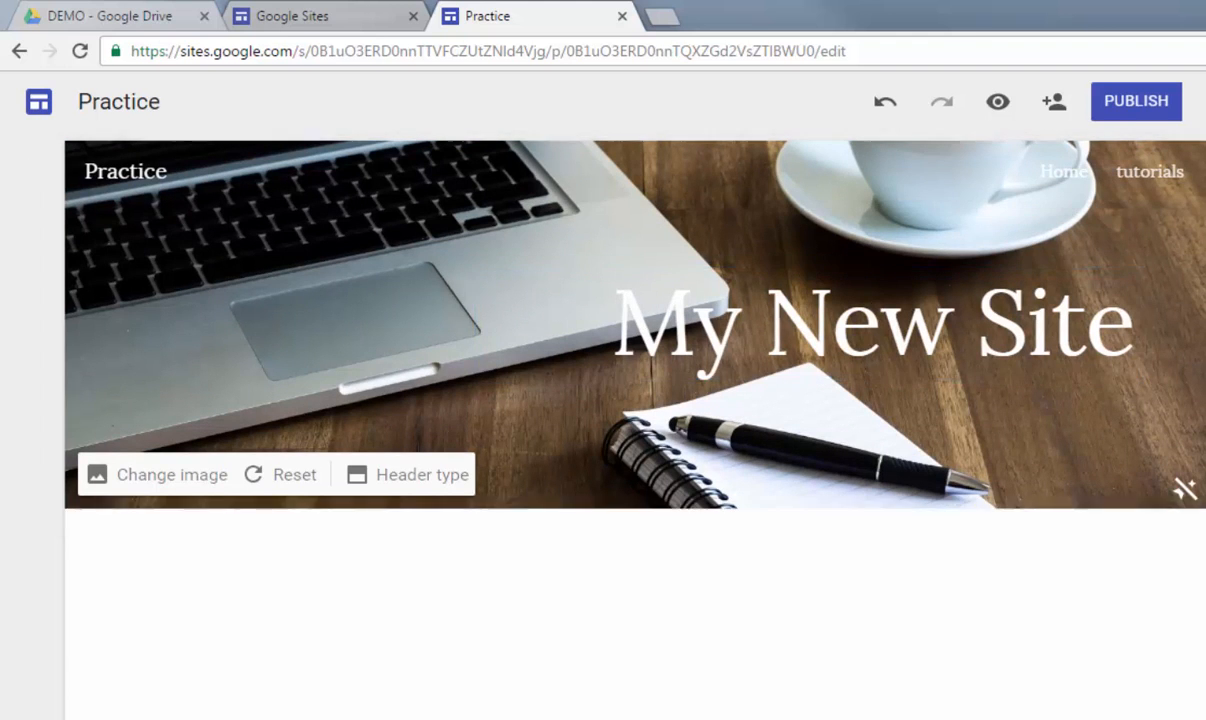
click(1183, 489)
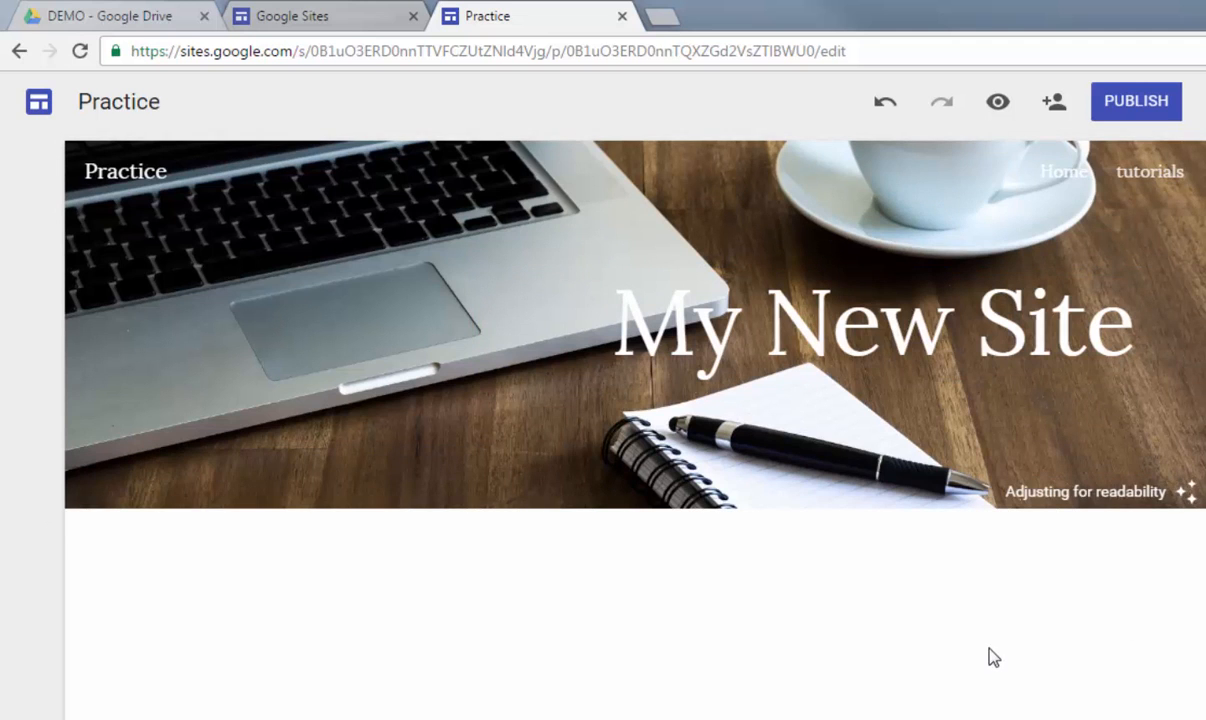
Move the "My New Site" title left across the header so that it sits over the laptop.
mouse_move(732, 480)
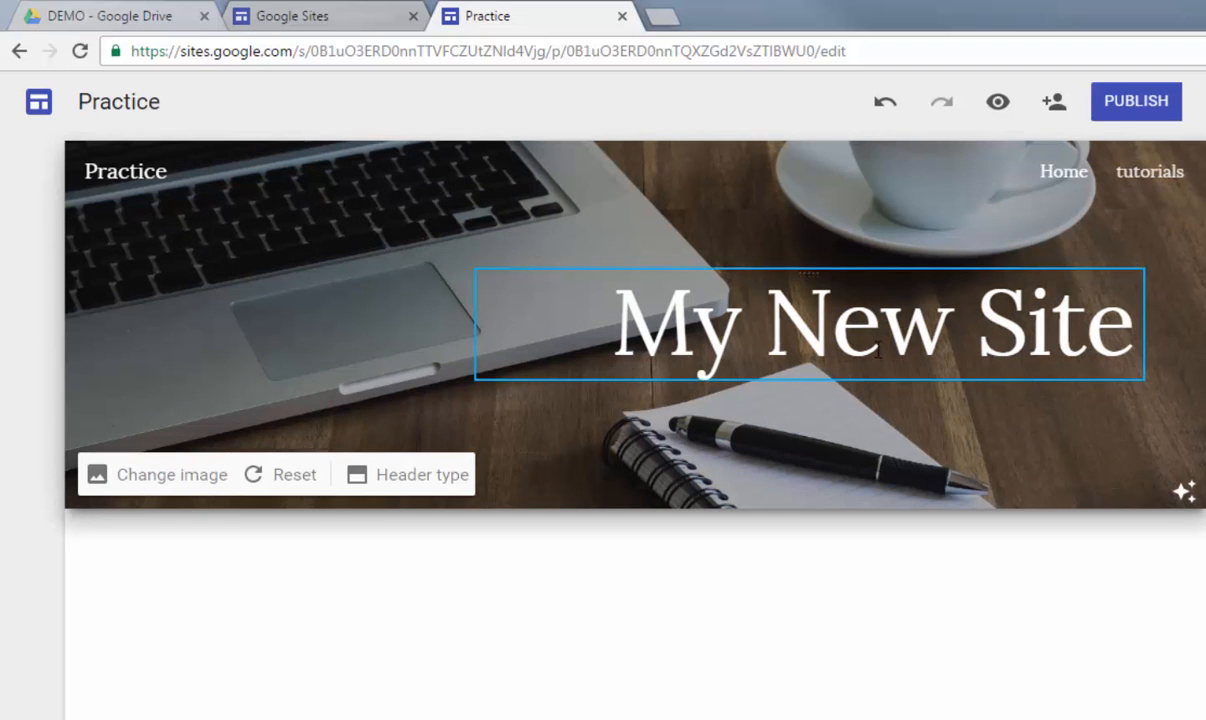
click(875, 325)
drag(802, 269, 220, 288)
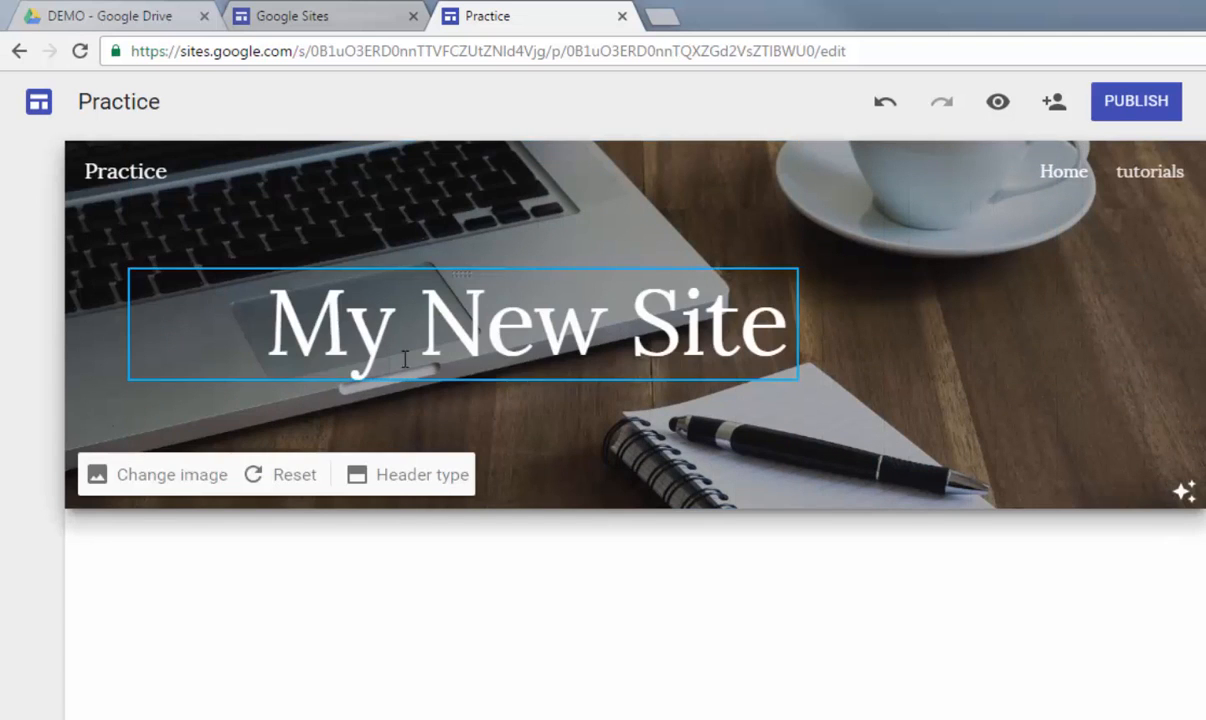
drag(458, 269, 275, 288)
Try the Large banner and Title only header types, and return the header to Banner.
click(410, 486)
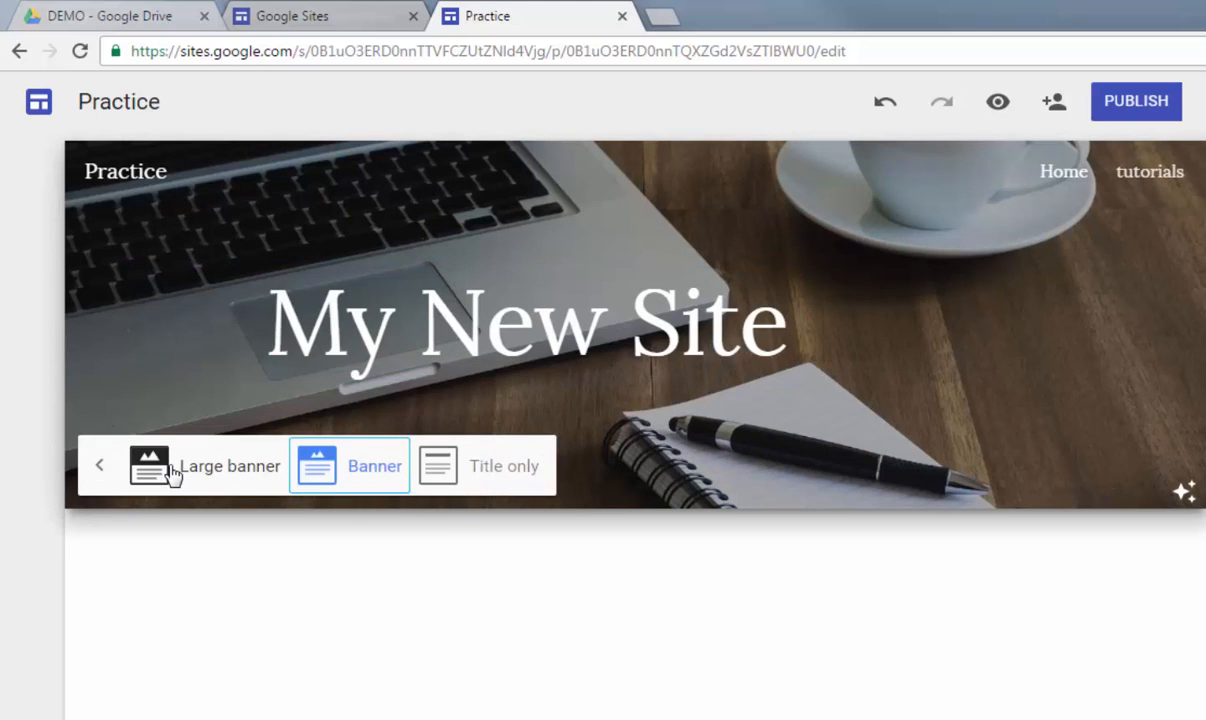
click(208, 470)
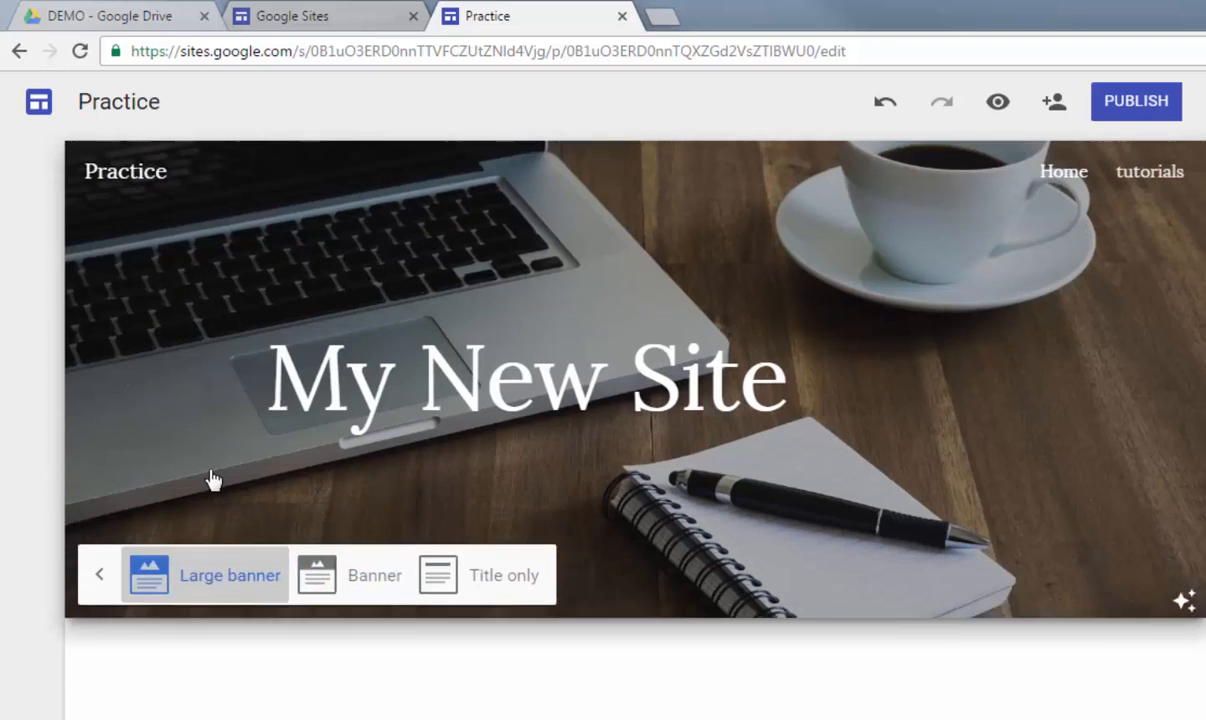
click(388, 662)
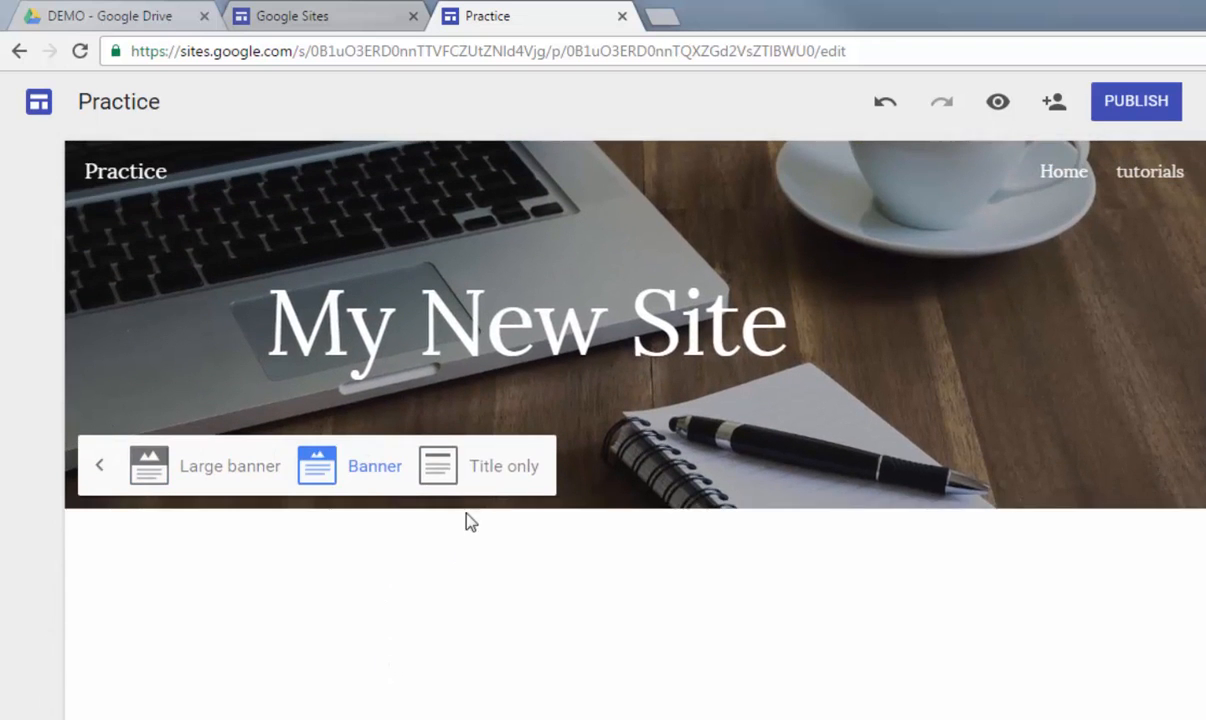
click(492, 472)
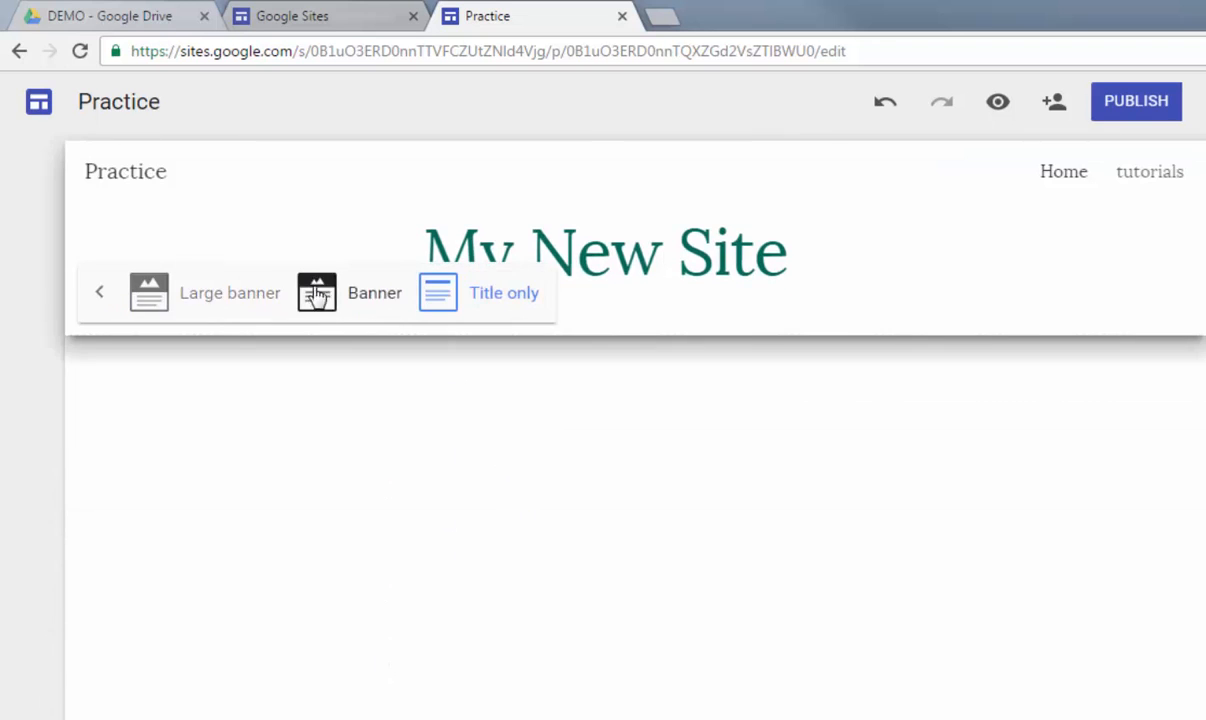
click(325, 300)
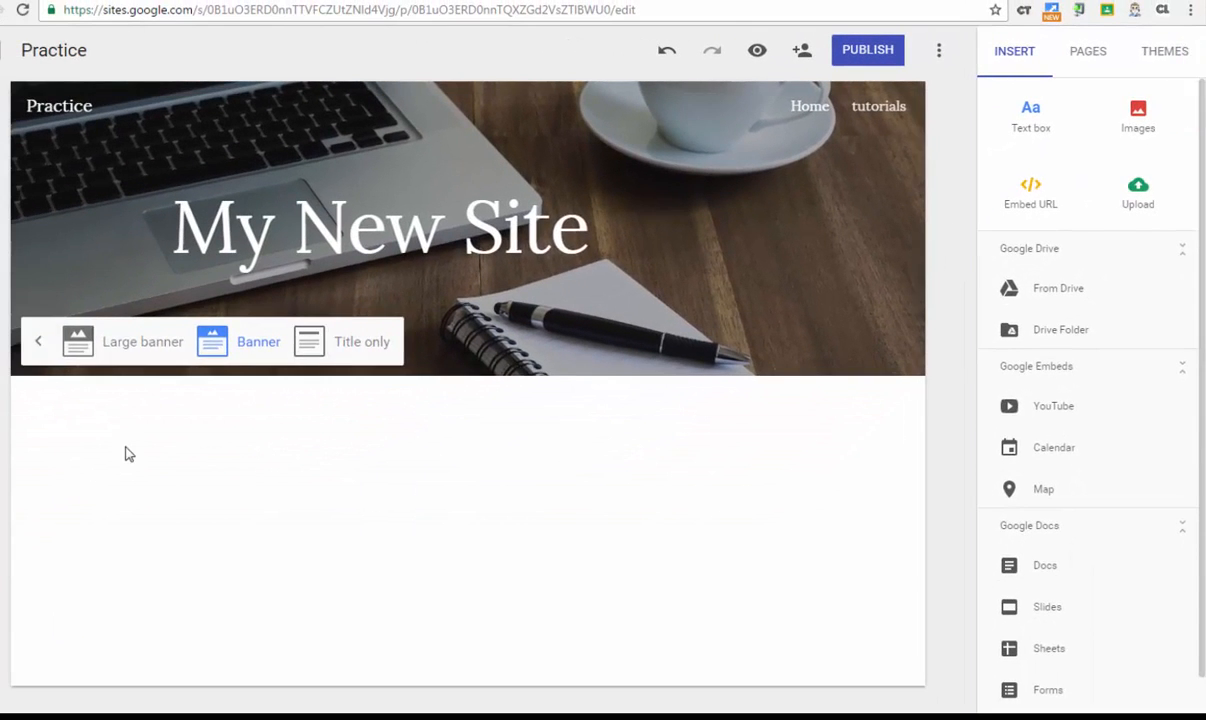
Add a text box reading "Video Tutorials" below the header and narrow it to a small box near the page's left side.
double_click(124, 450)
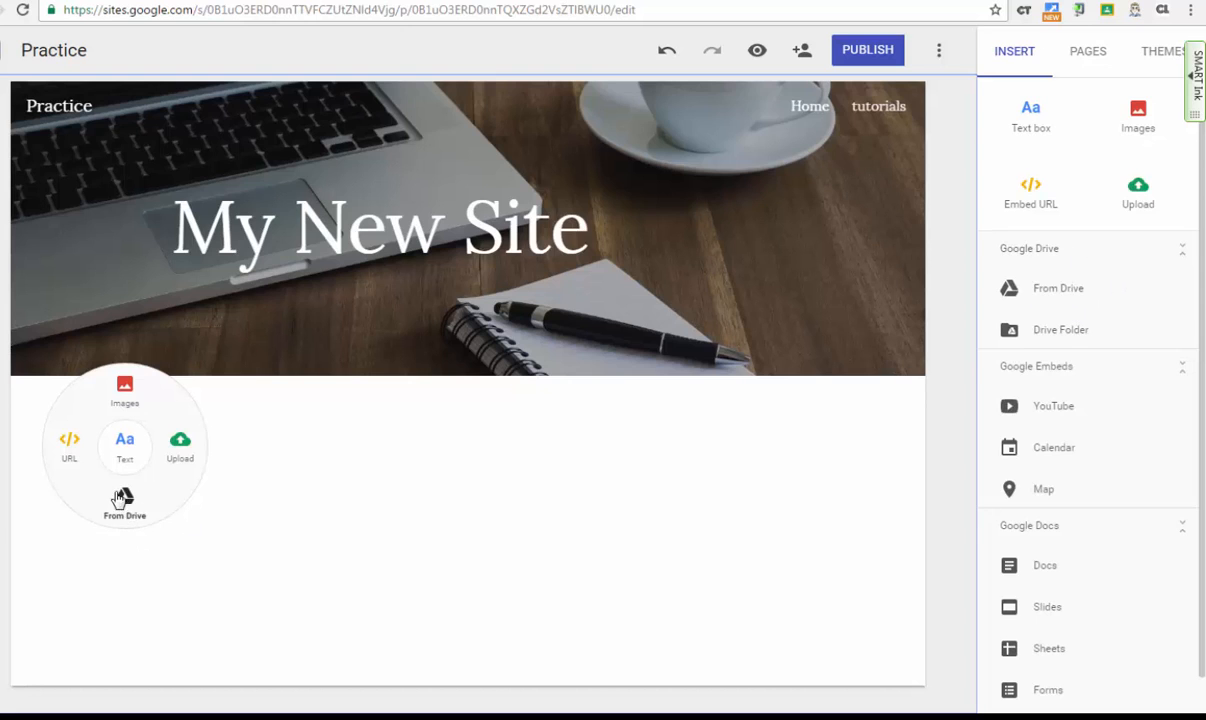
click(125, 441)
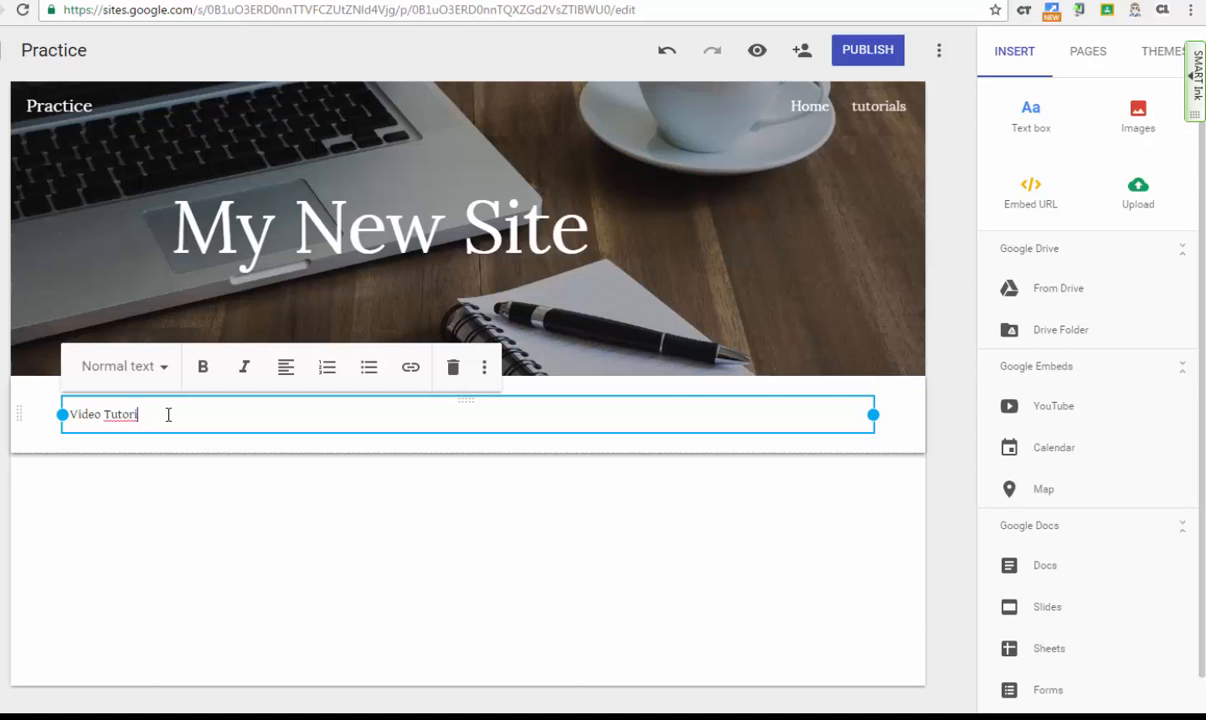
drag(873, 414, 263, 438)
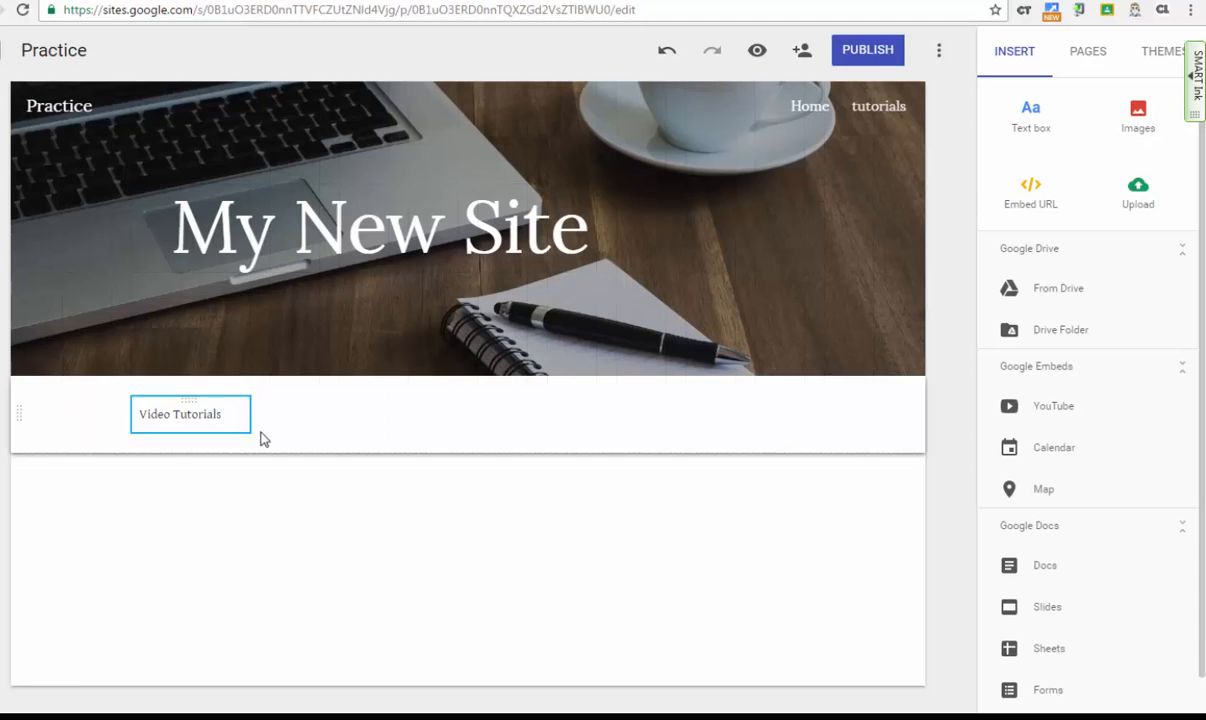
Apply the Heading style to the "Video Tutorials" text and look at its alignment options.
click(197, 411)
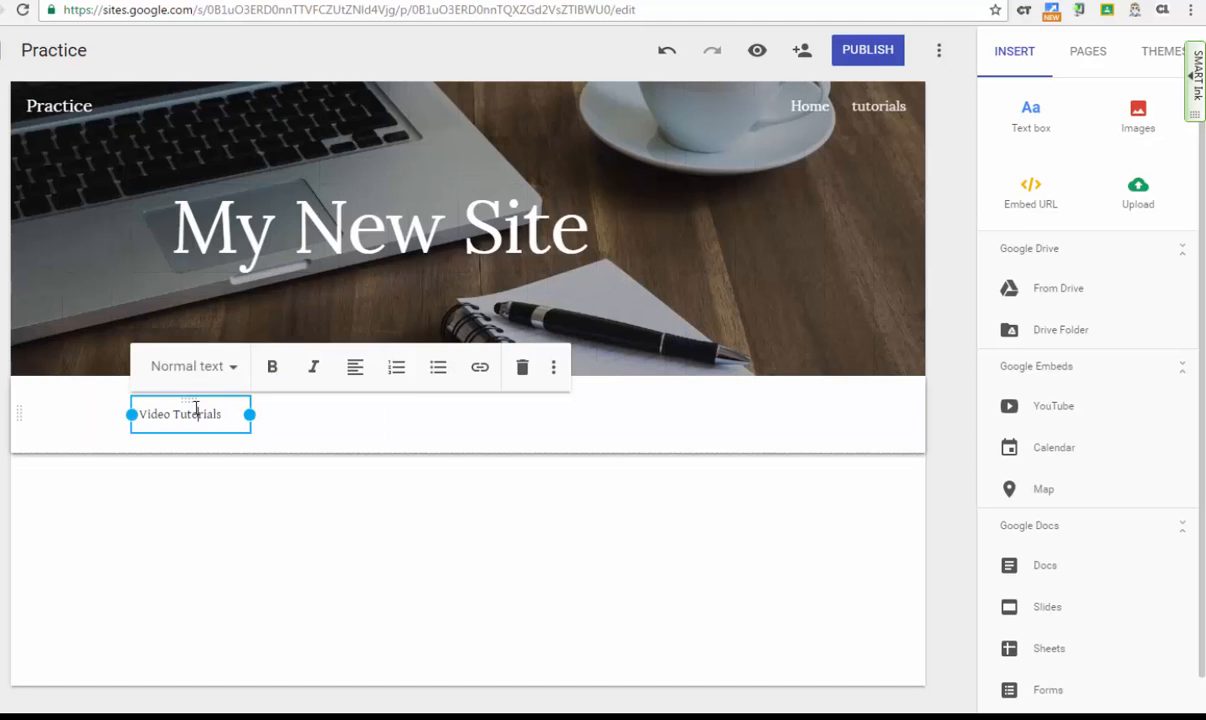
click(236, 370)
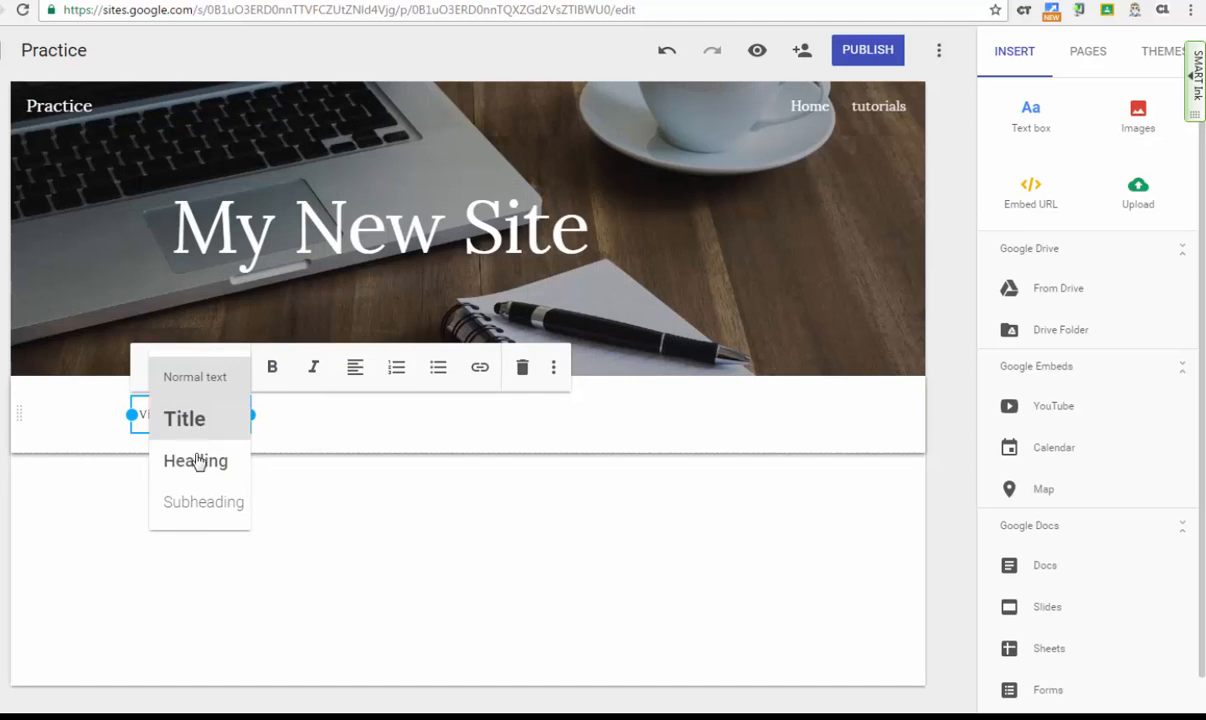
click(195, 462)
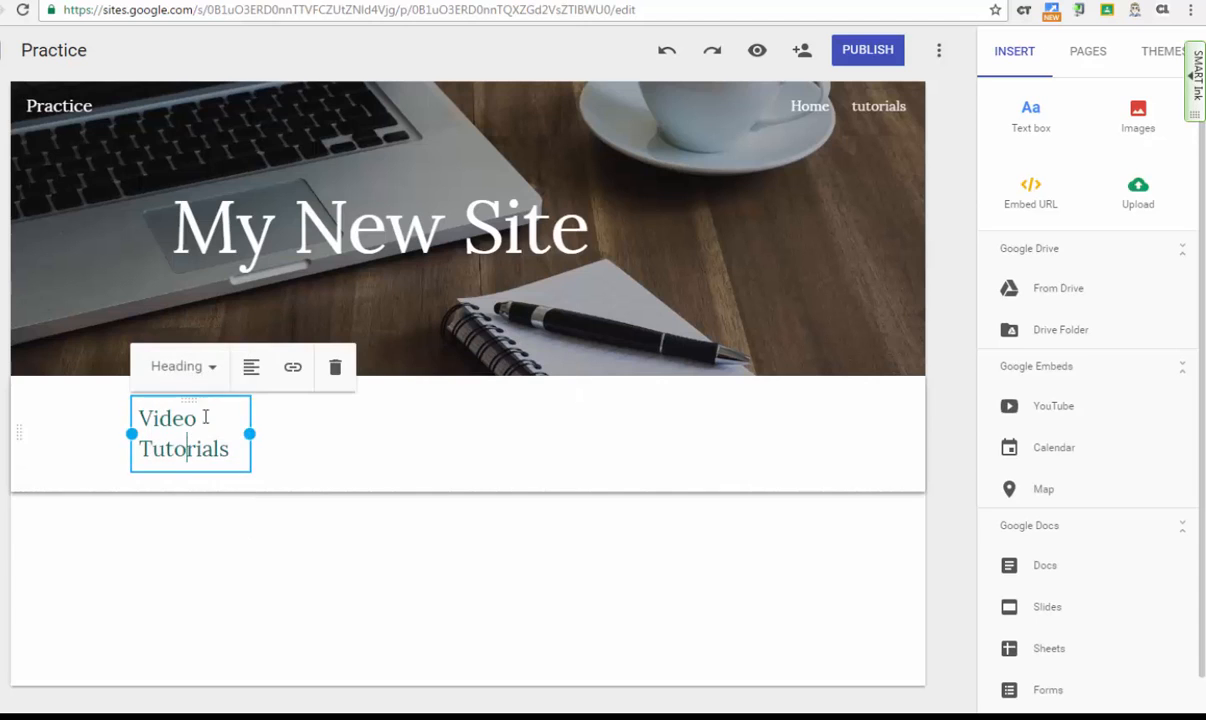
click(254, 370)
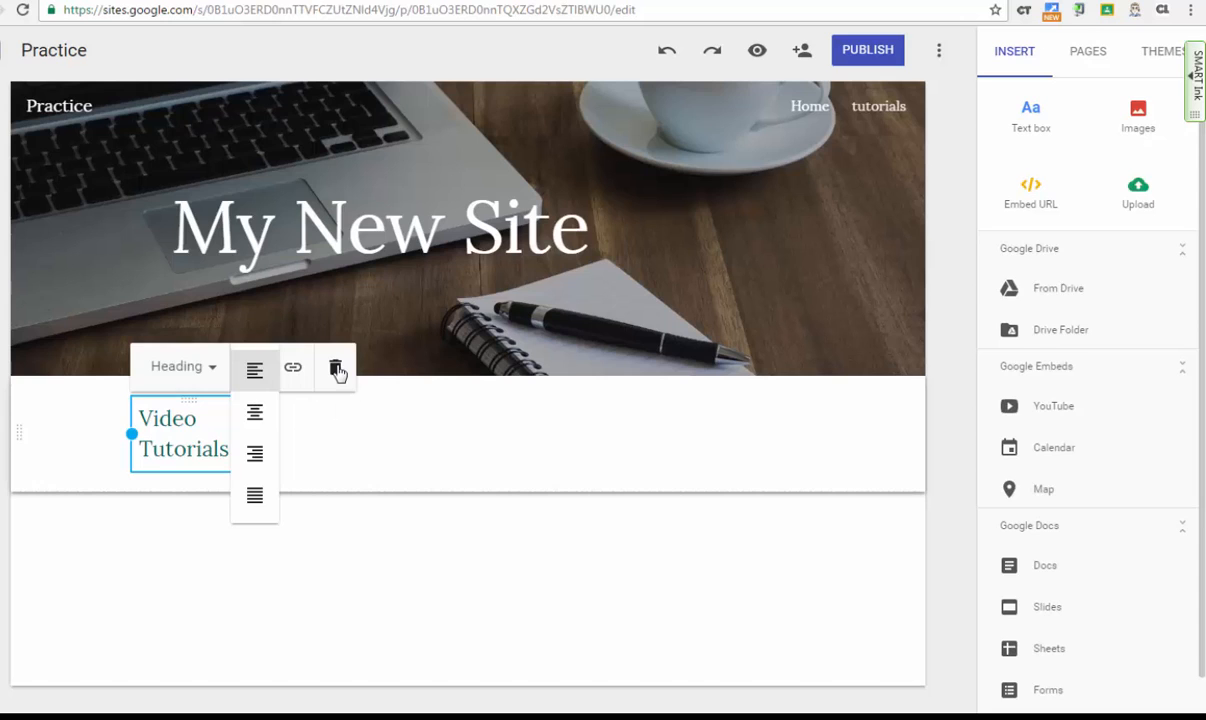
click(382, 438)
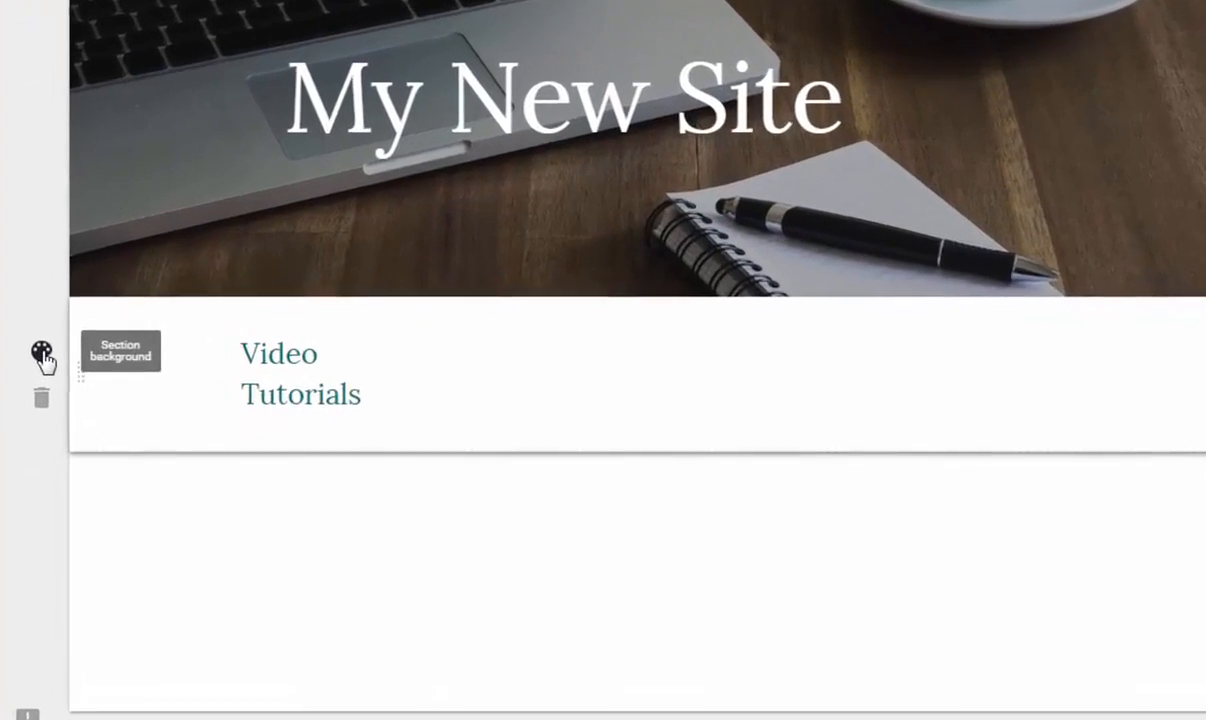
Set the background of the "Video Tutorials" section to Emphasis 2.
click(30, 433)
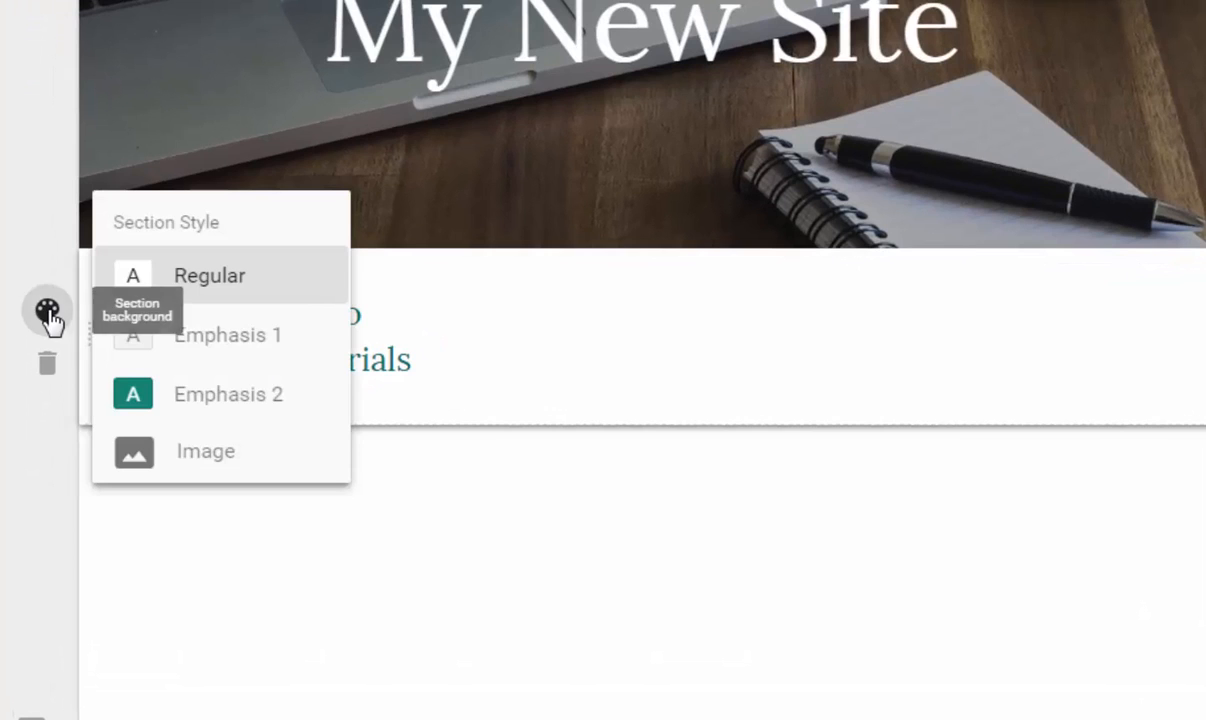
click(253, 398)
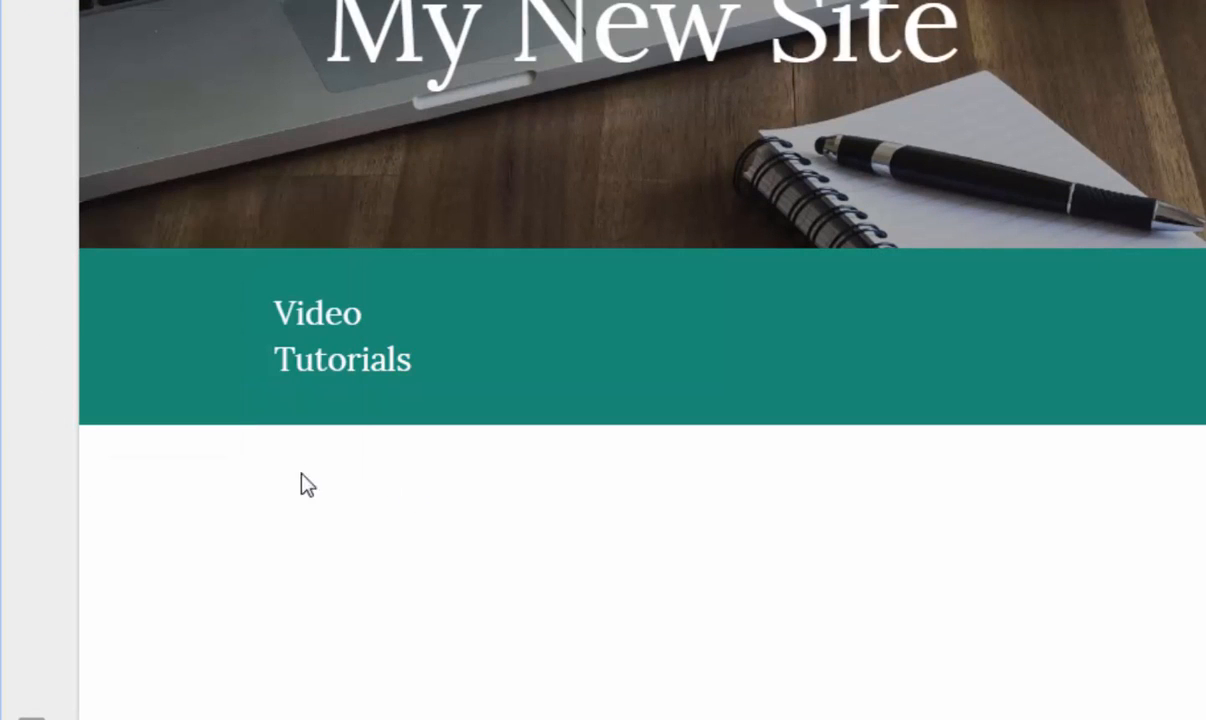
Try the gallery photo of a blue notebook and tablet as the section background, and return the section to Emphasis 2.
click(62, 312)
click(129, 450)
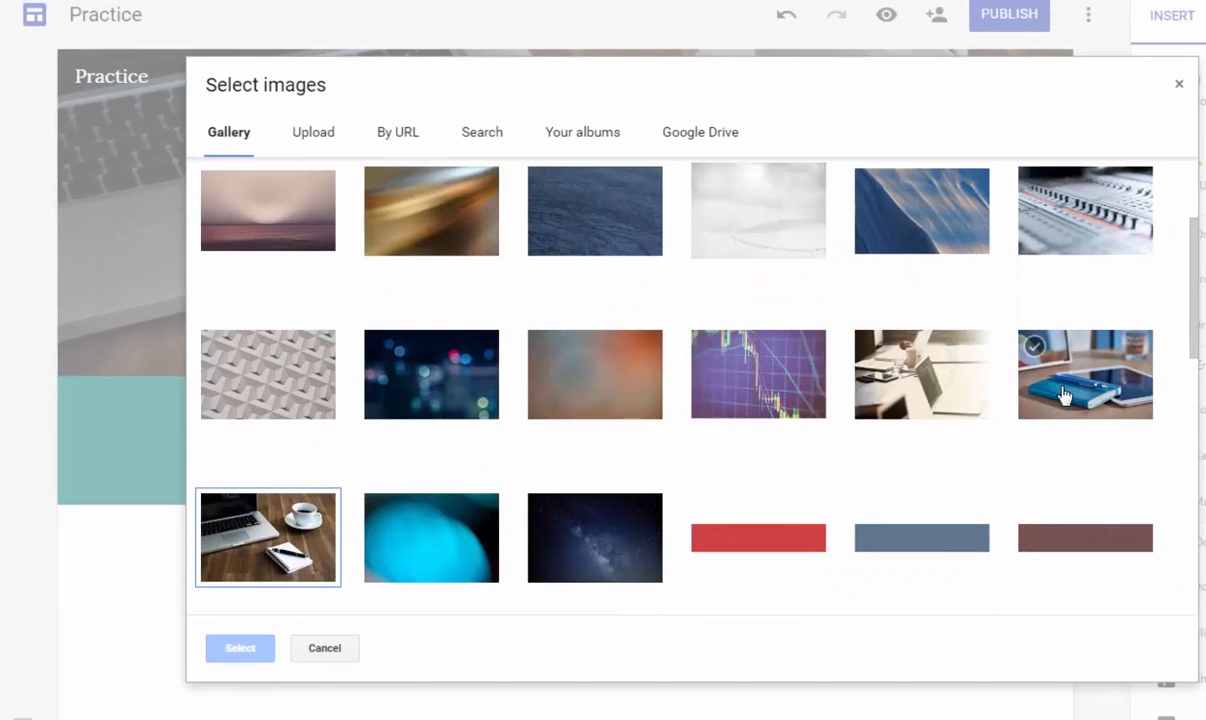
click(1064, 396)
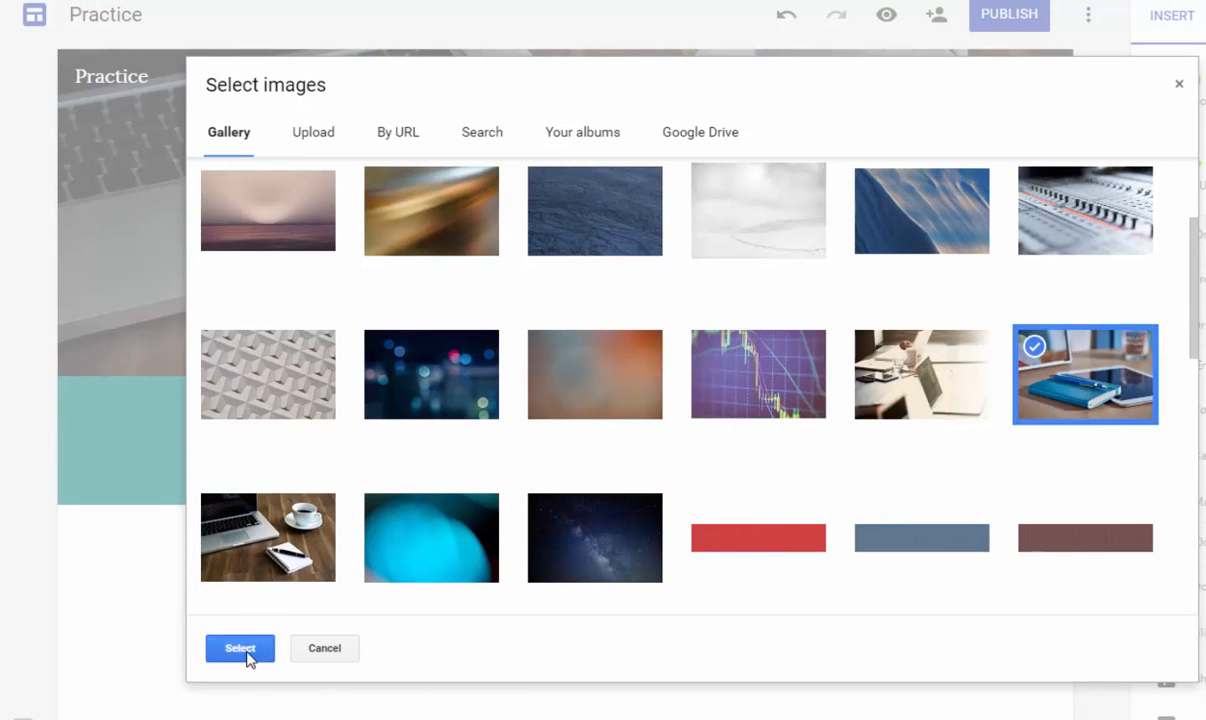
click(246, 655)
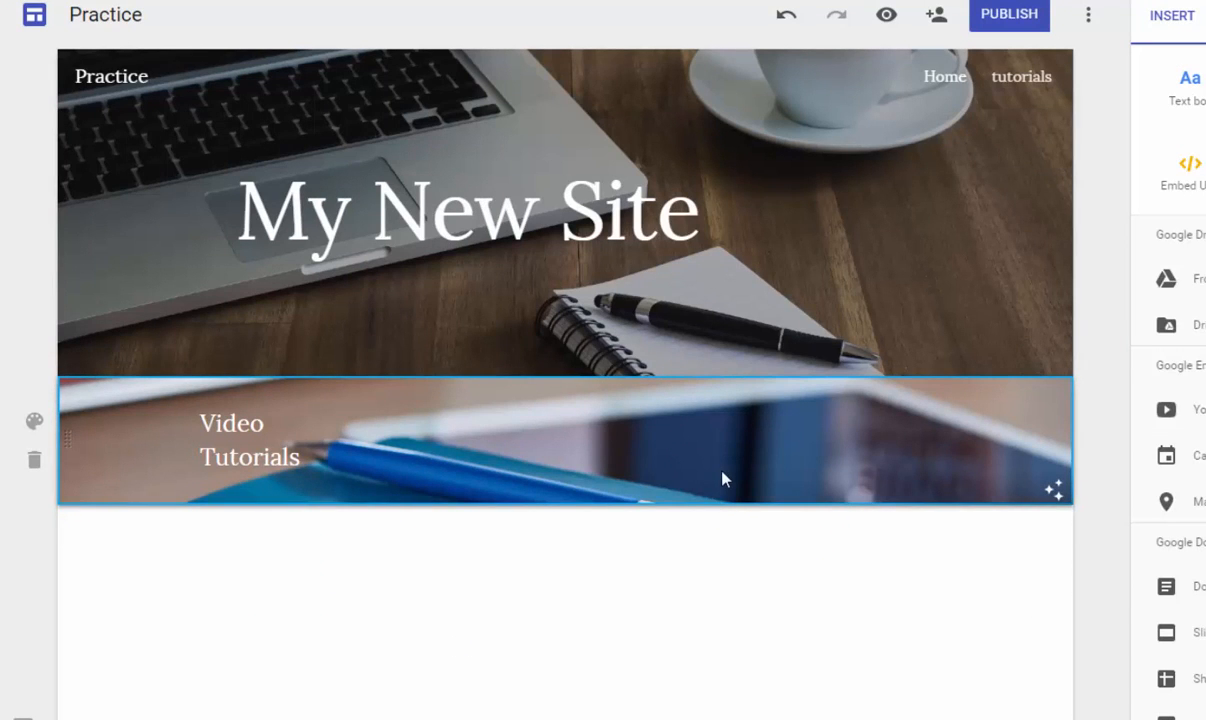
click(36, 424)
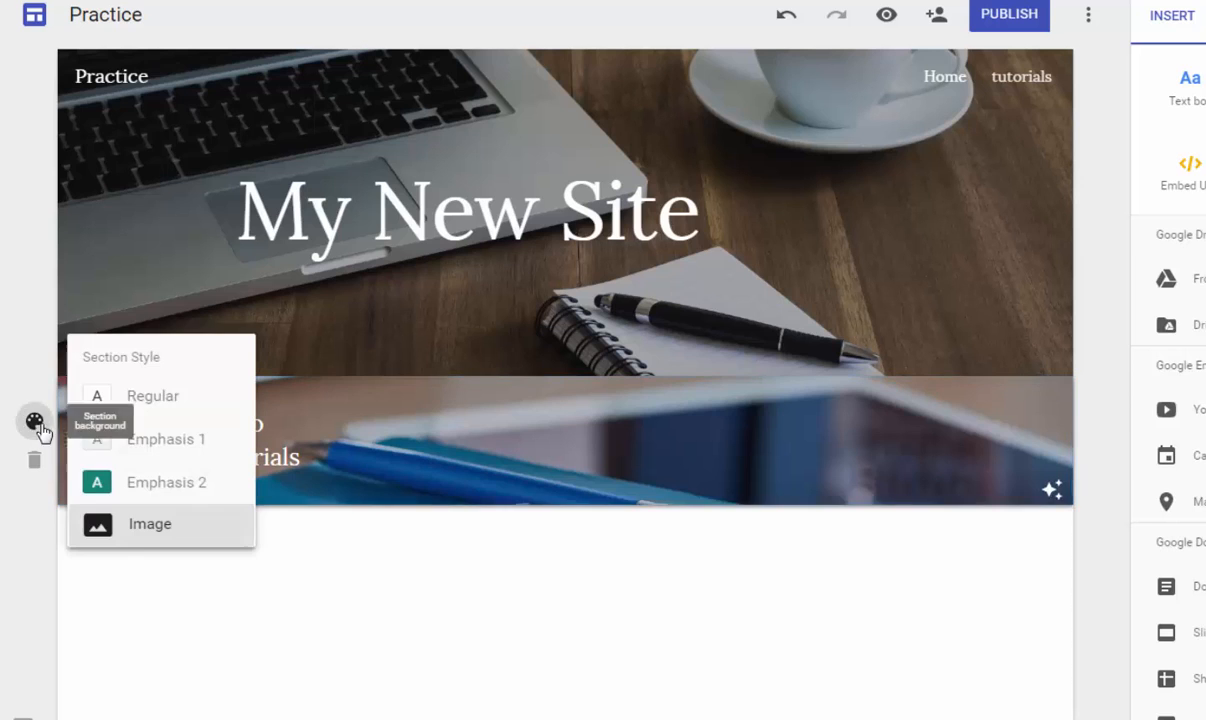
click(157, 486)
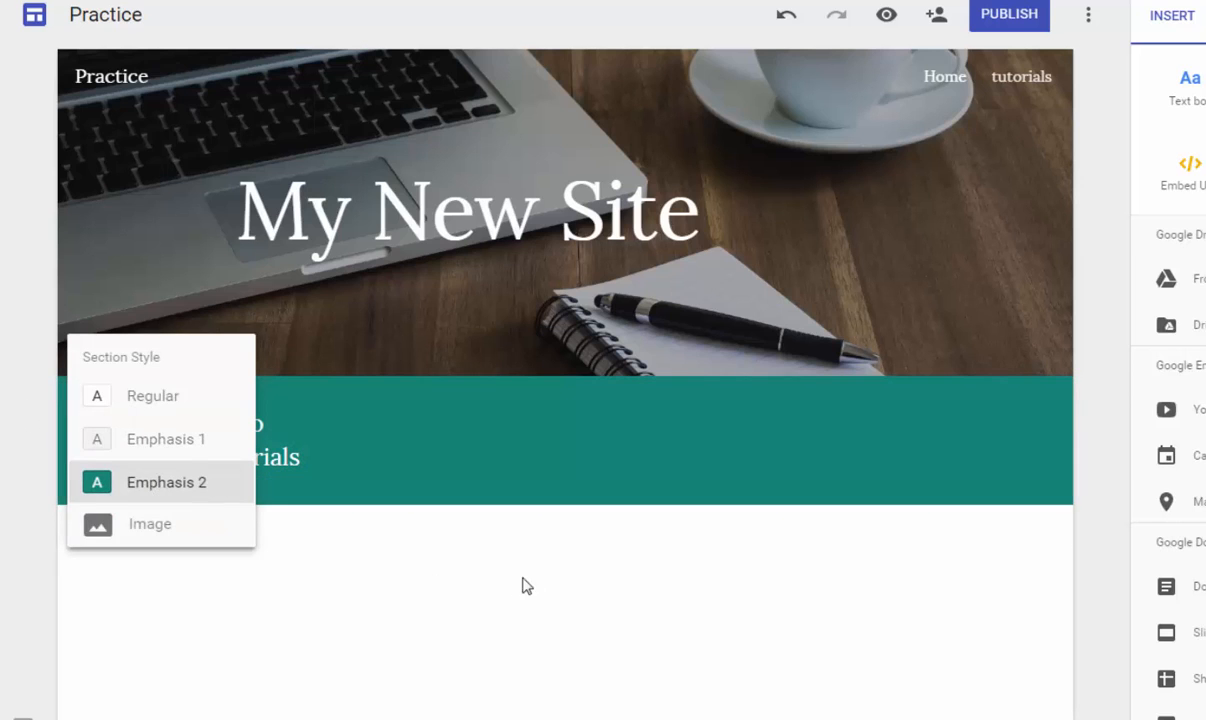
Insert an image from Google Drive into the page by searching My Drive for "avatar" and picking the full-body cartoon figure.
click(333, 572)
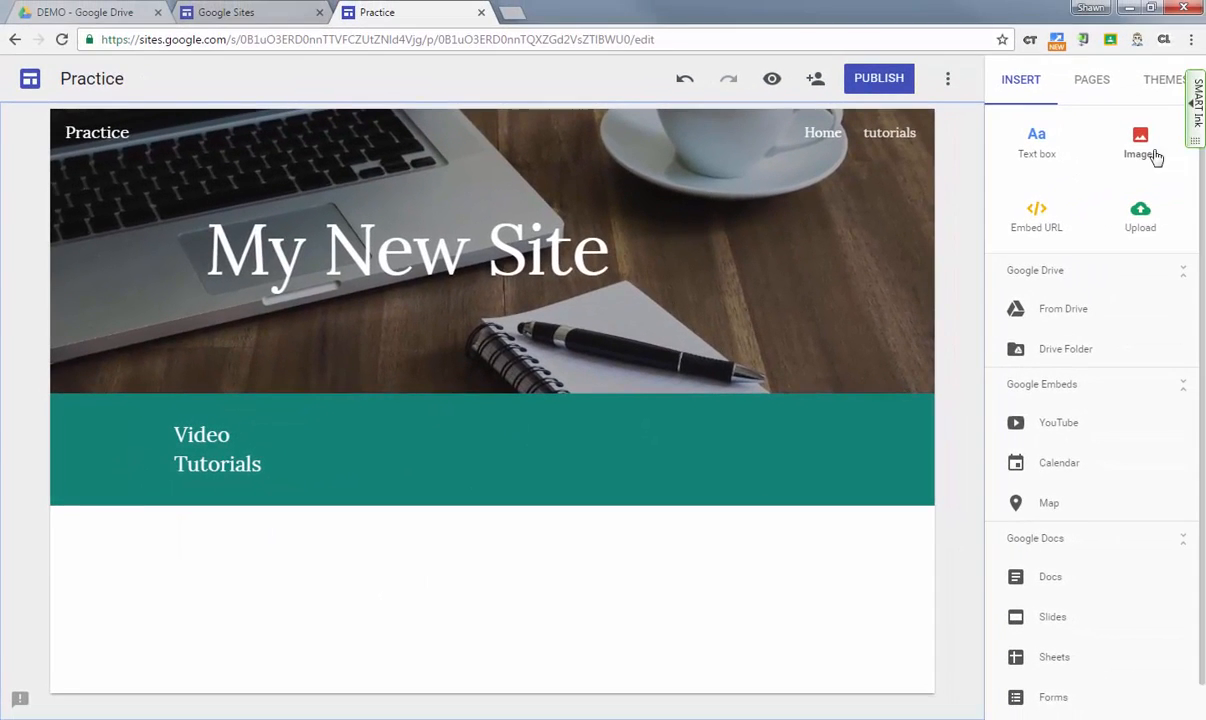
click(1152, 155)
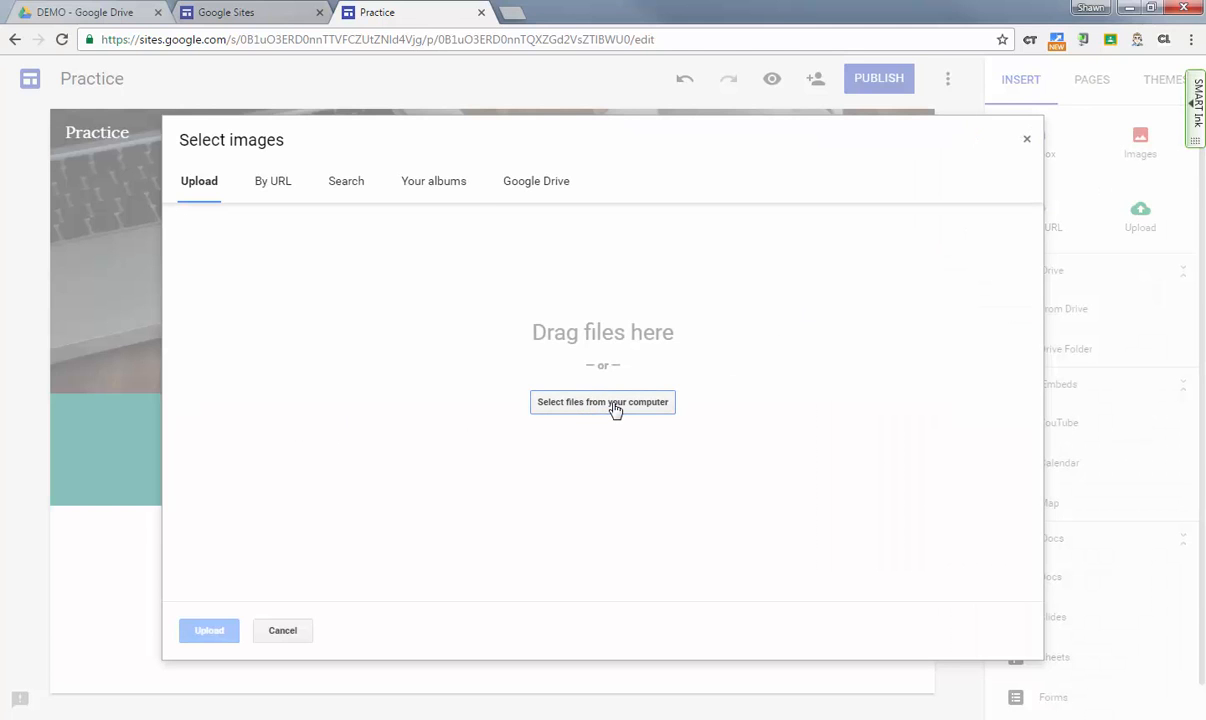
click(545, 183)
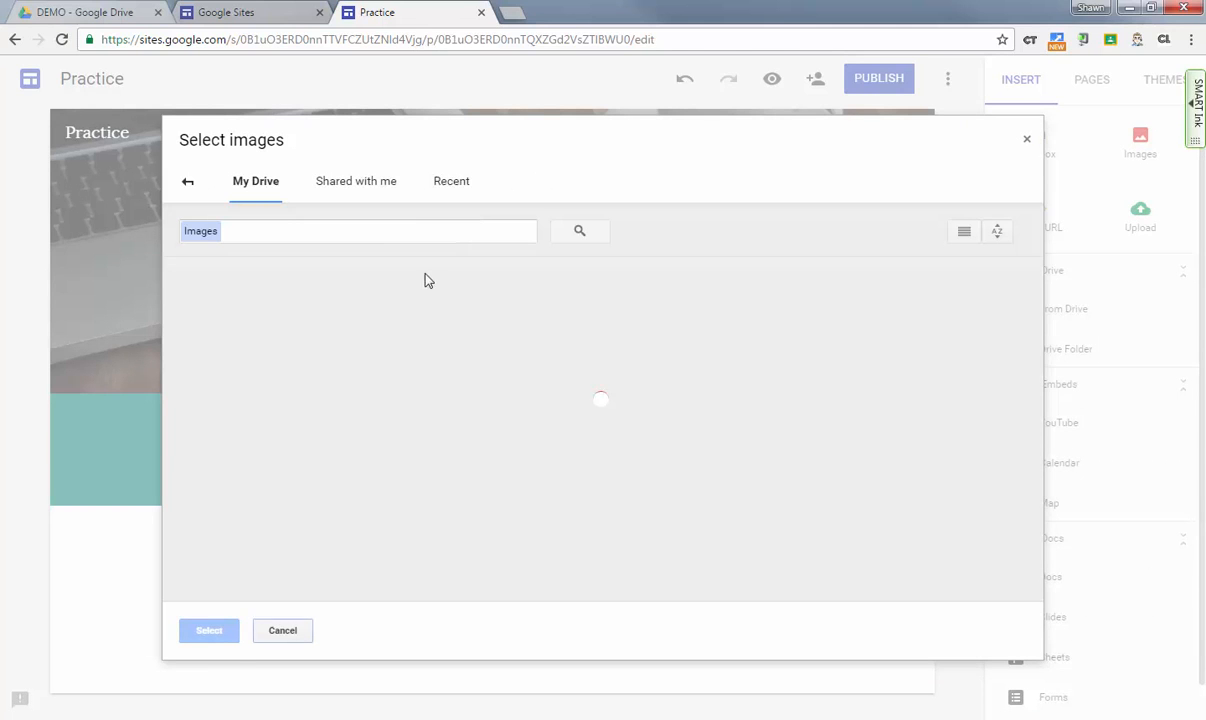
text(avatar)
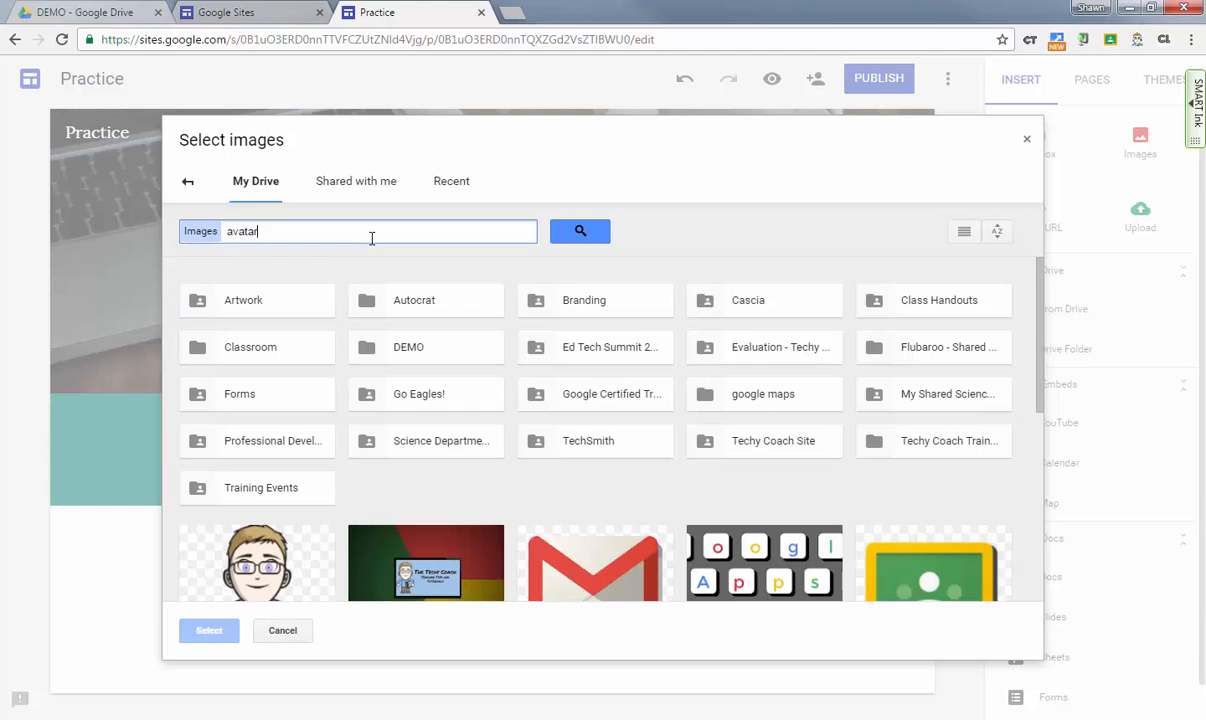
key(Return)
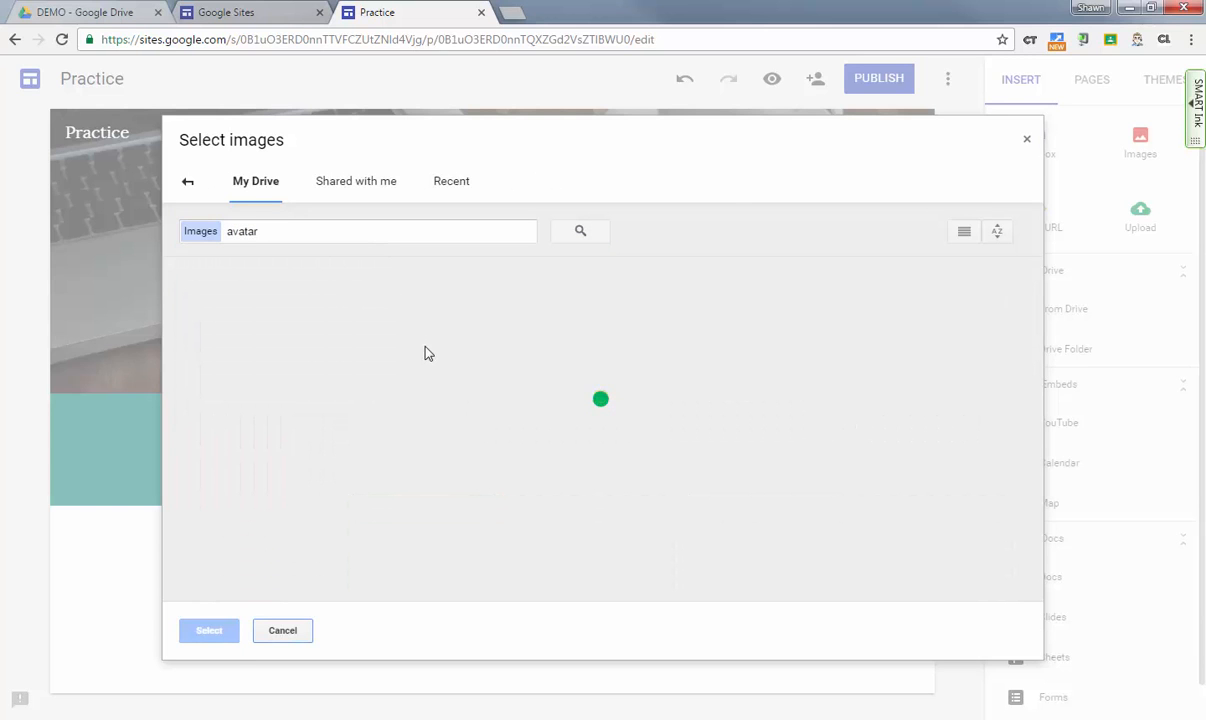
double_click(538, 520)
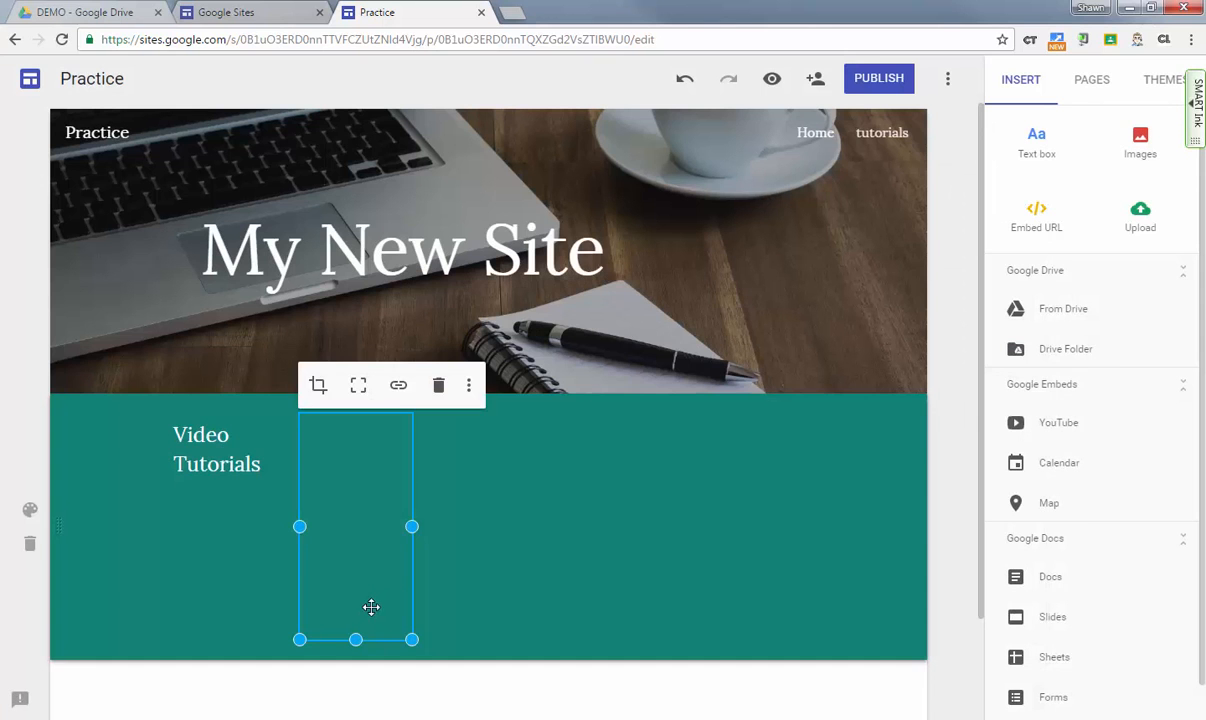
Place the avatar image at the start of the section, before the "Video Tutorials" text, and shrink it to less than half its size.
drag(346, 515, 75, 455)
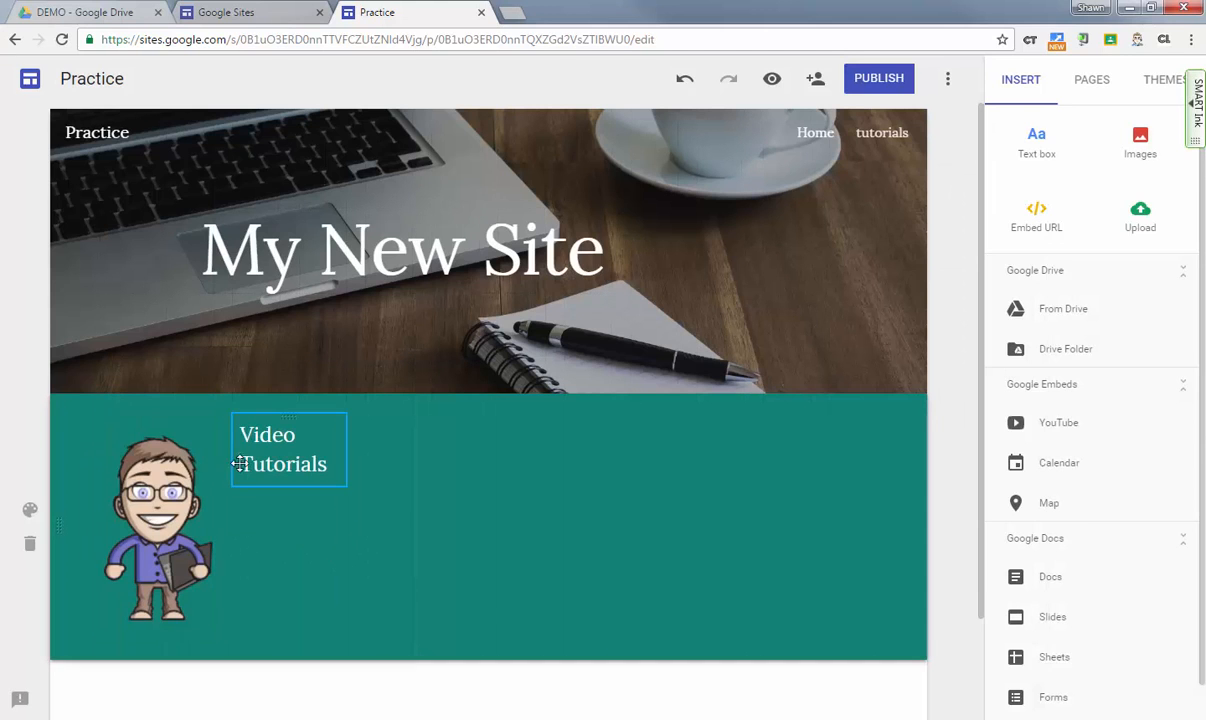
click(195, 595)
drag(201, 601, 147, 505)
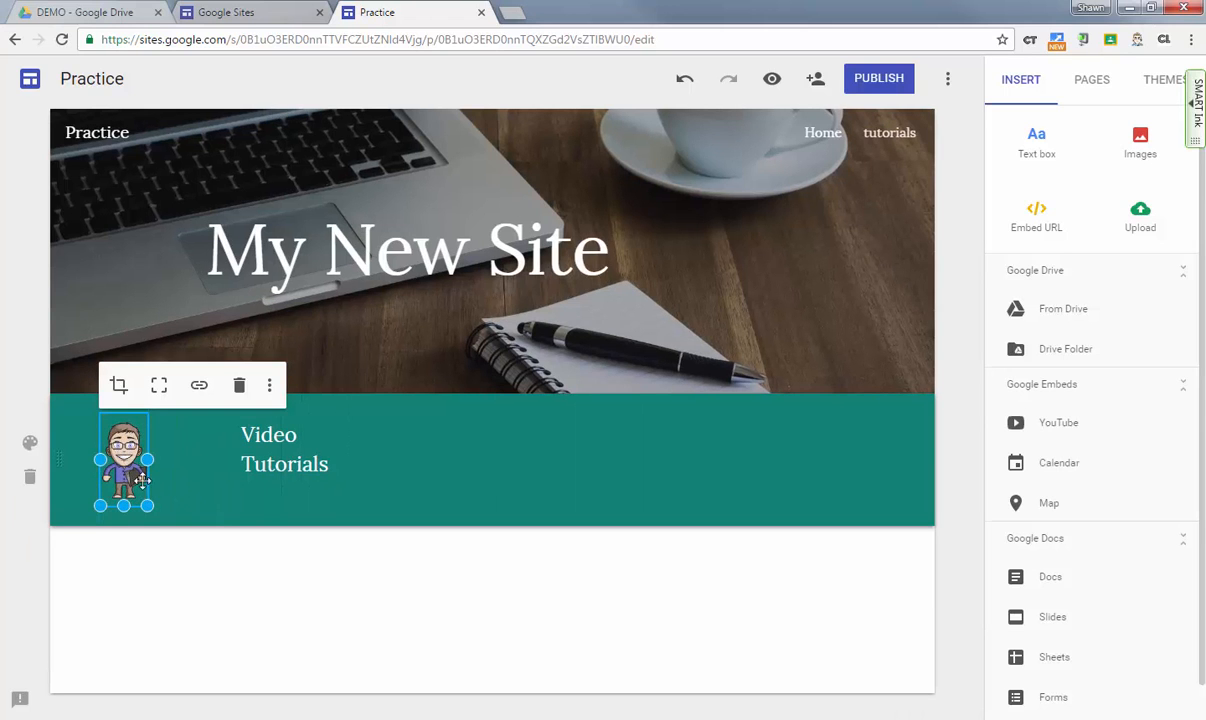
Try a smaller frame that crops the avatar image, and uncrop the image.
click(160, 396)
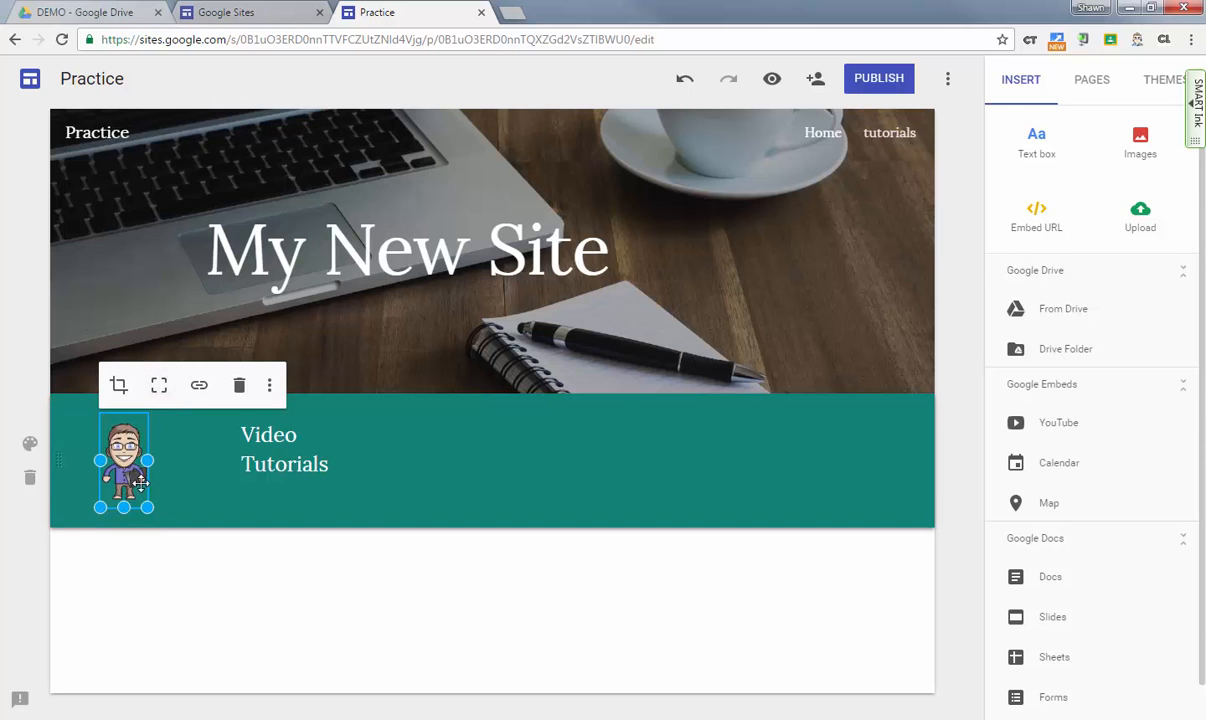
mouse_move(148, 460)
mouse_down()
mouse_move(138, 465)
mouse_move(137, 448)
mouse_up()
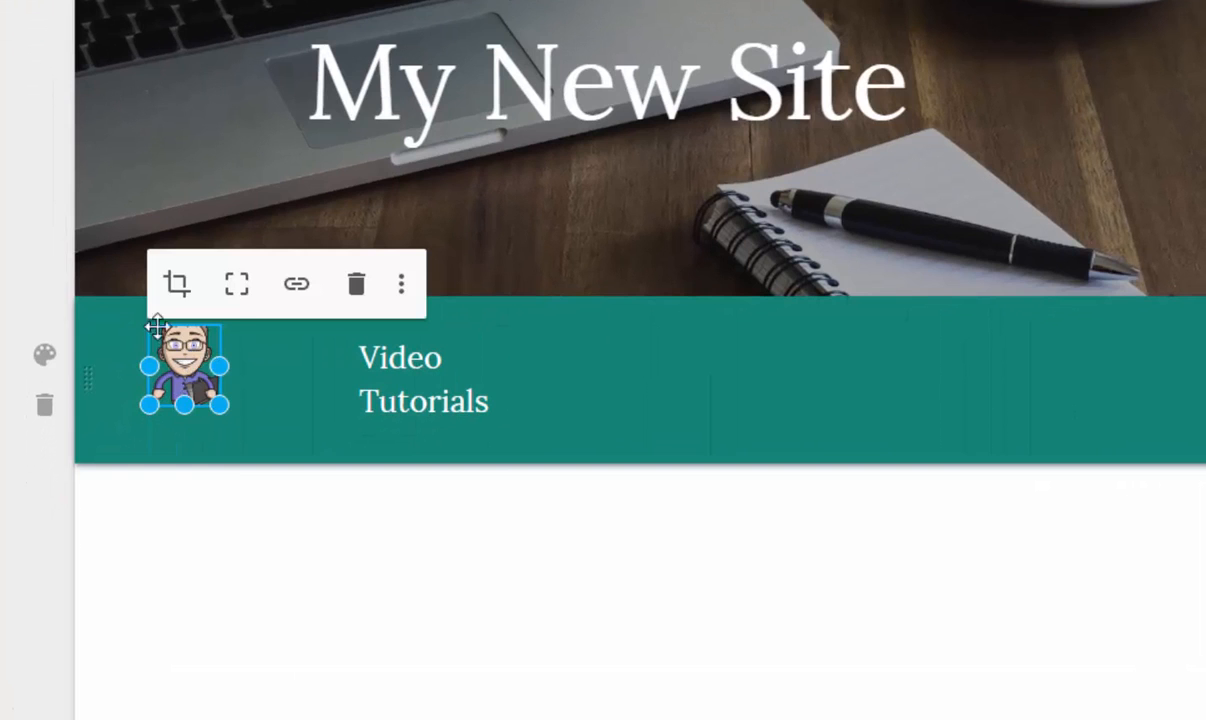
click(236, 297)
Move the "Video Tutorials" text box directly beside the avatar image.
click(430, 357)
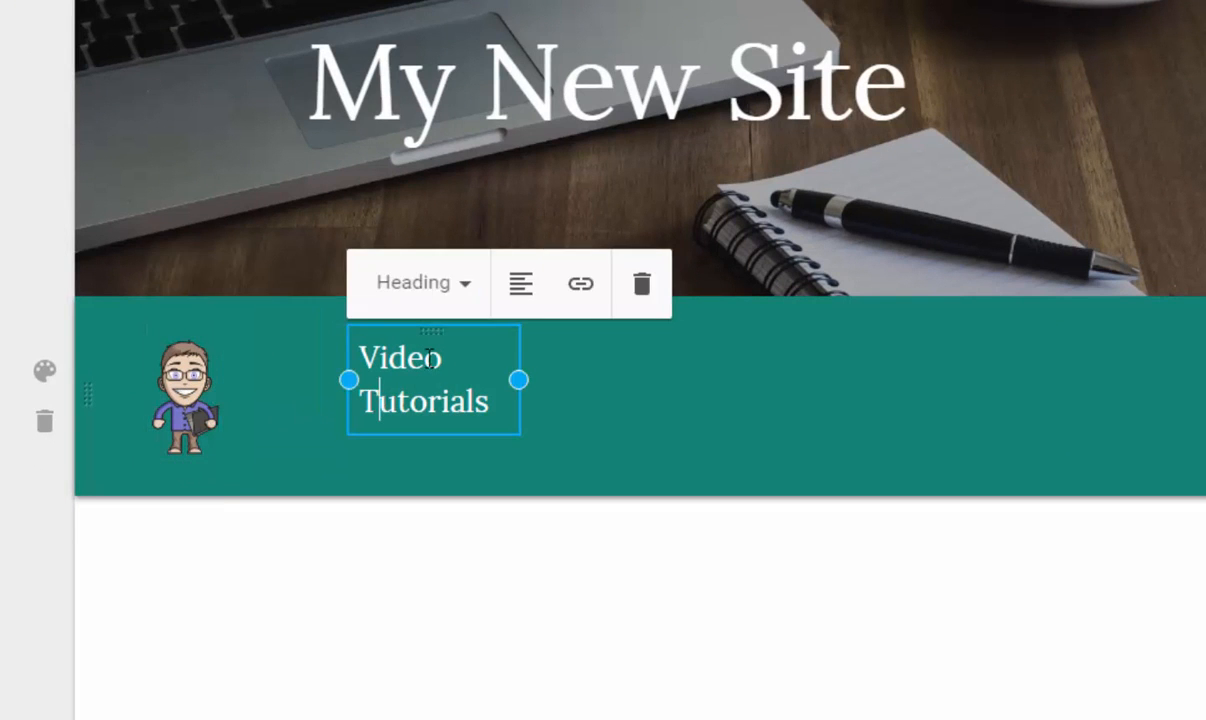
drag(441, 332, 340, 348)
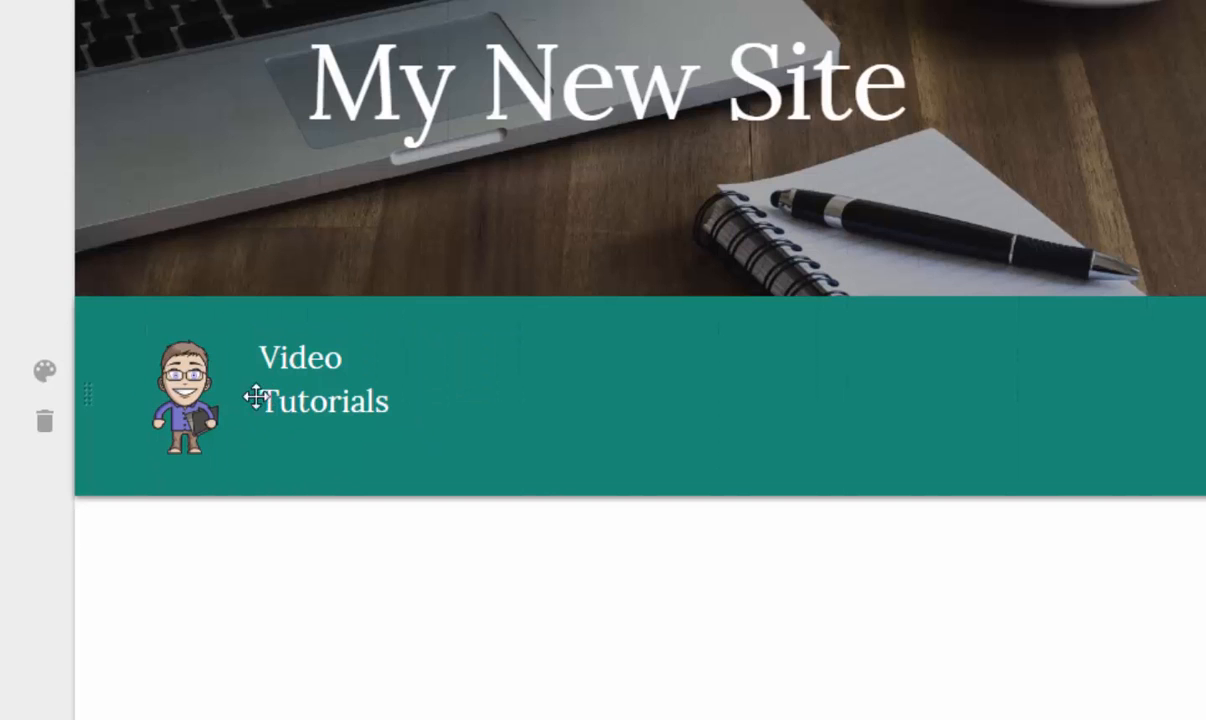
click(338, 425)
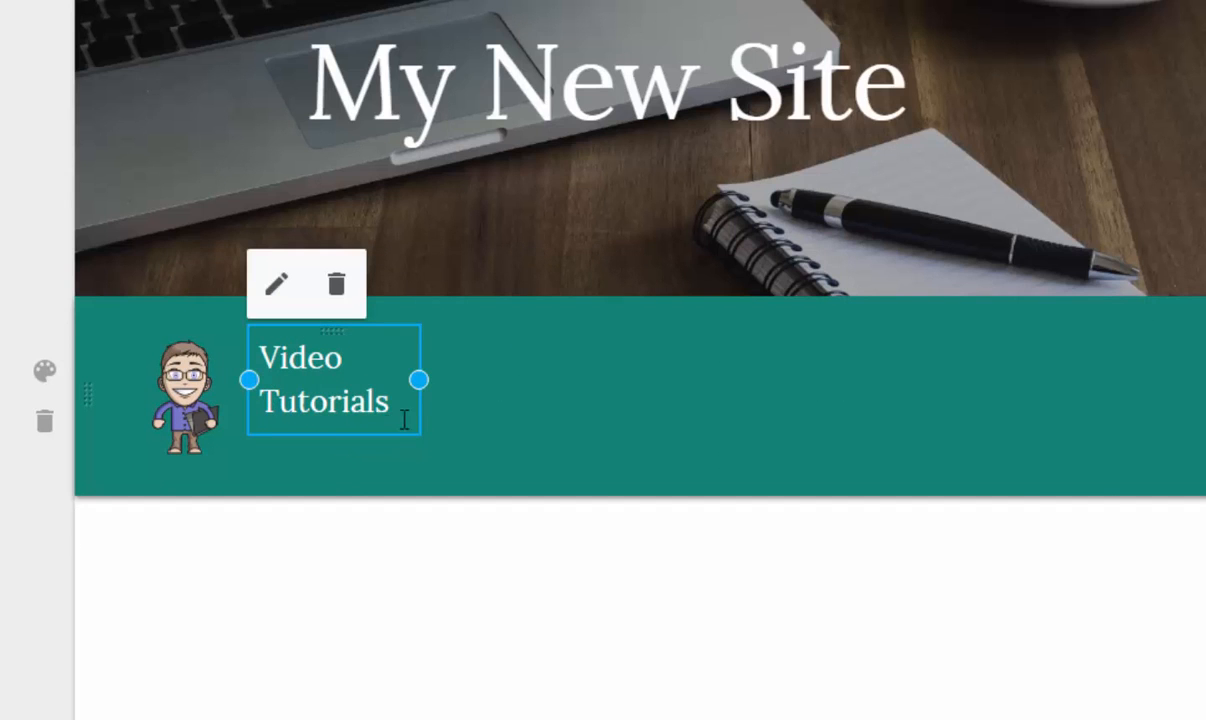
click(497, 407)
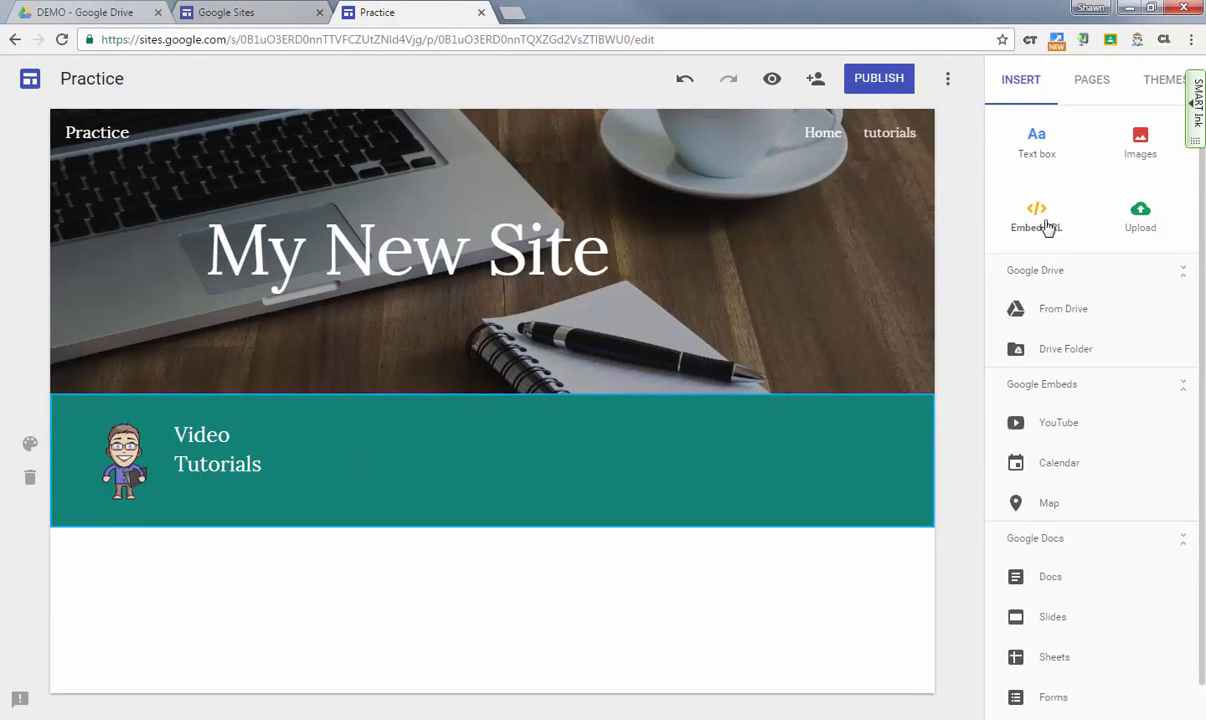
Look at the options for uploading files from the computer, without uploading anything.
click(1140, 220)
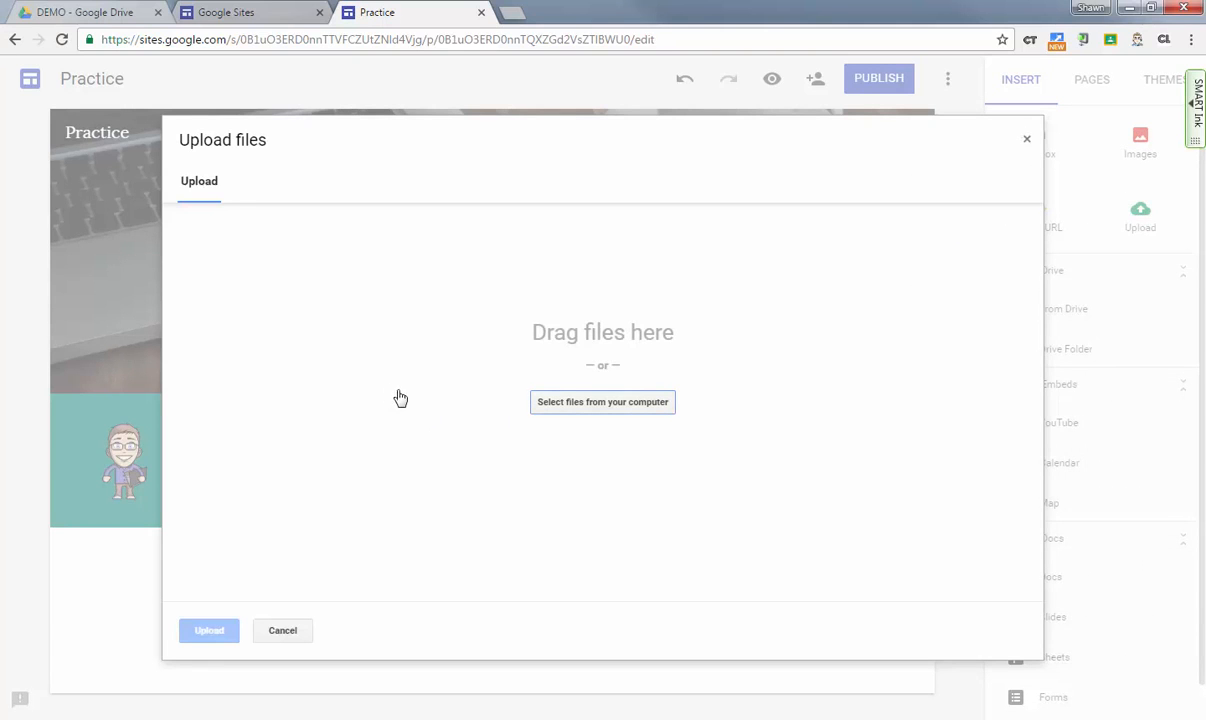
click(283, 631)
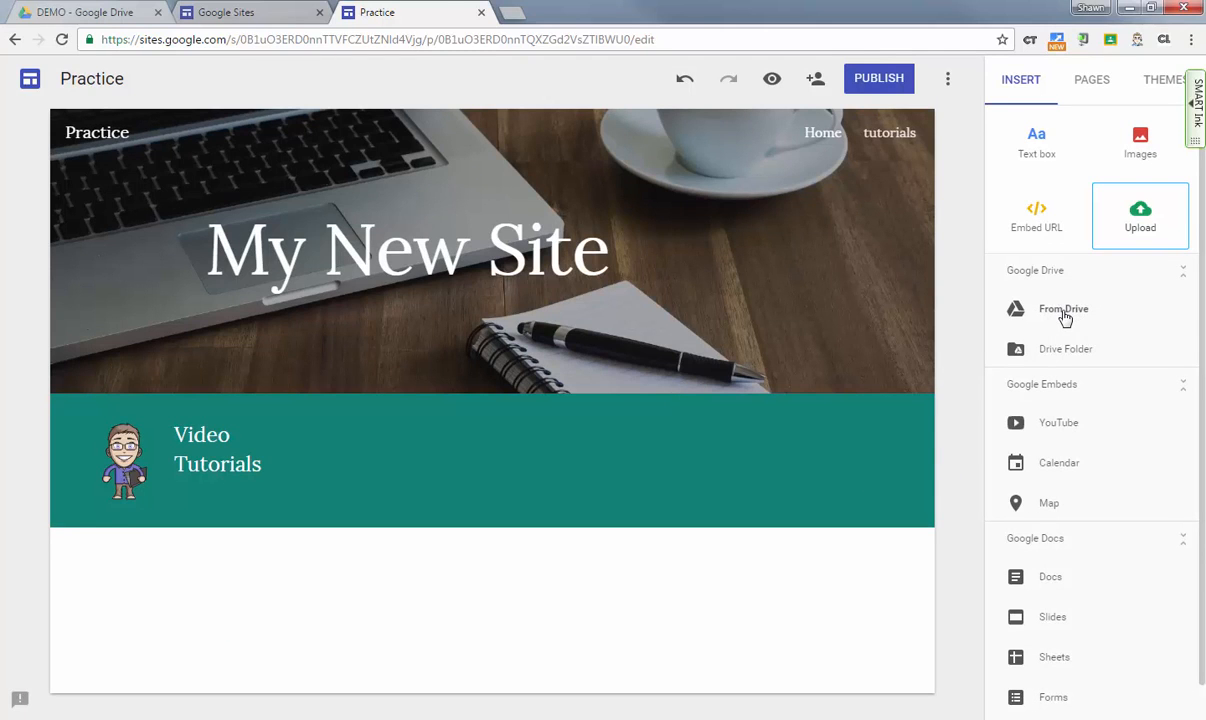
click(1058, 424)
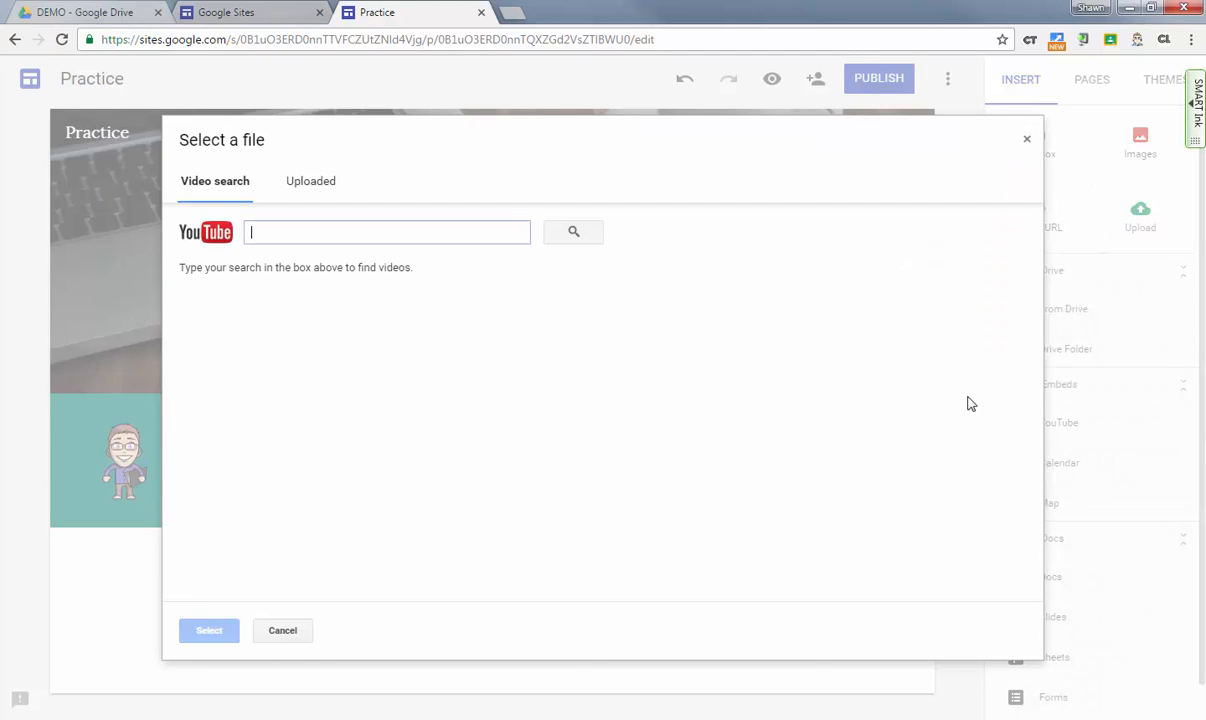
right_click(287, 233)
click(339, 334)
click(571, 233)
click(310, 320)
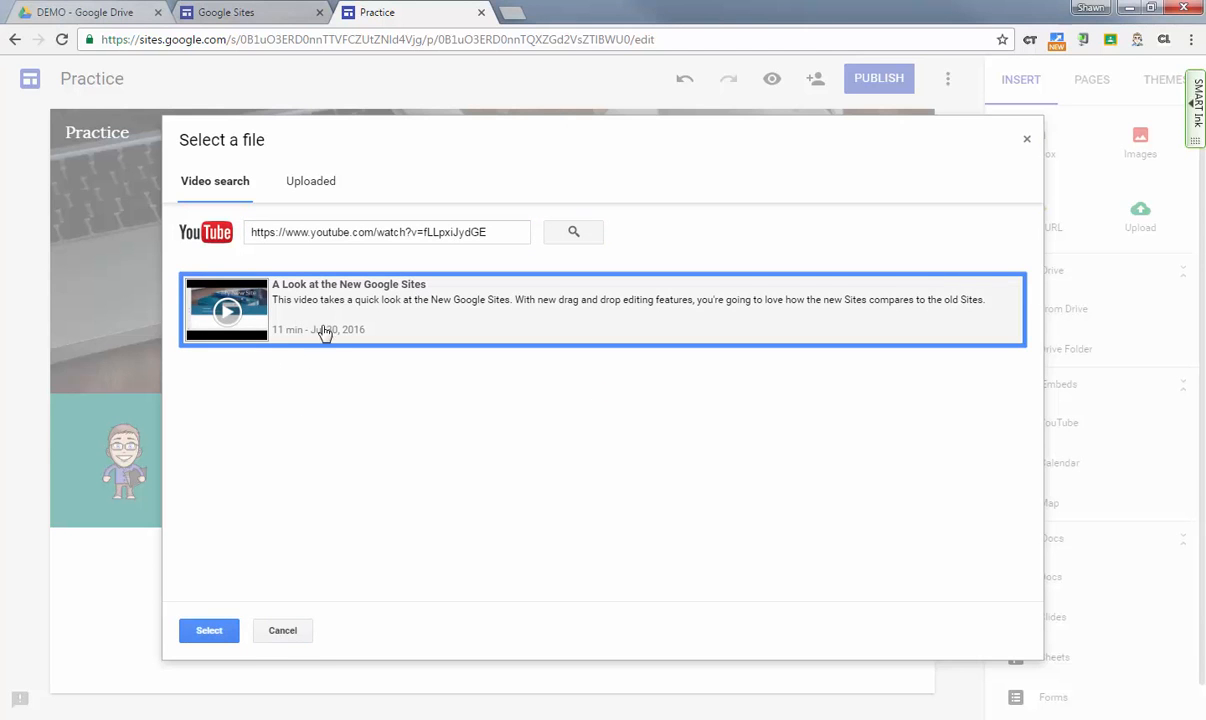
click(209, 629)
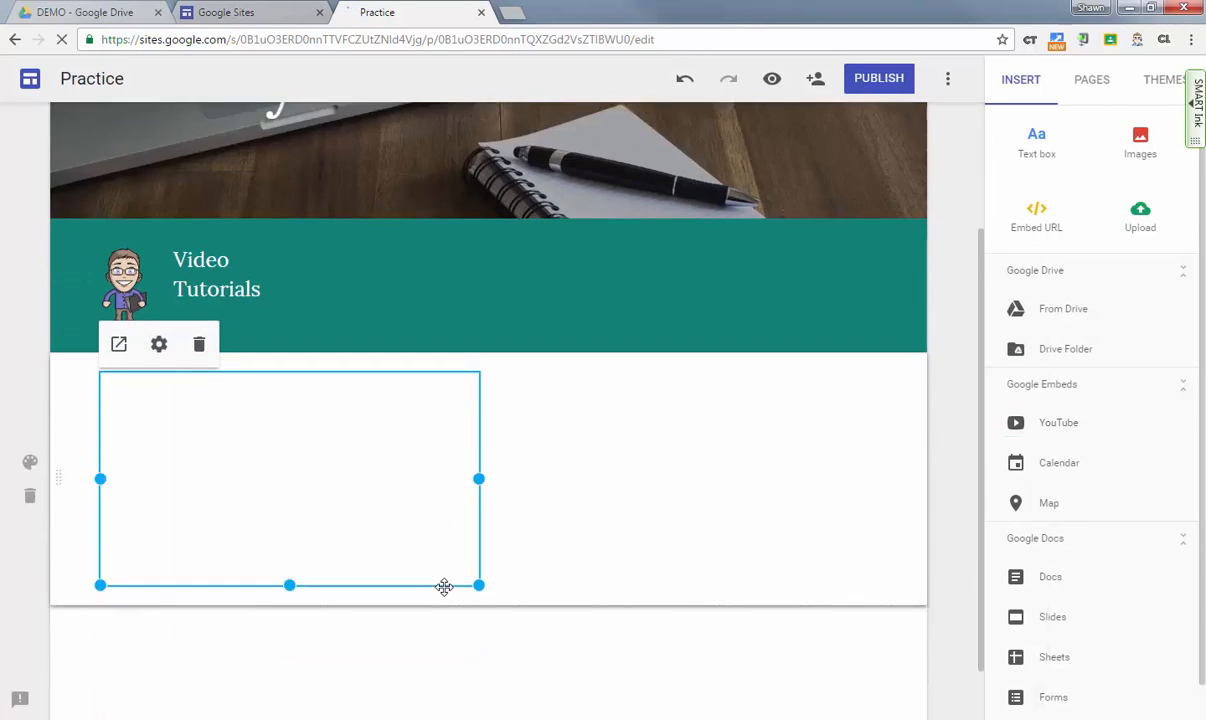
drag(478, 519, 318, 464)
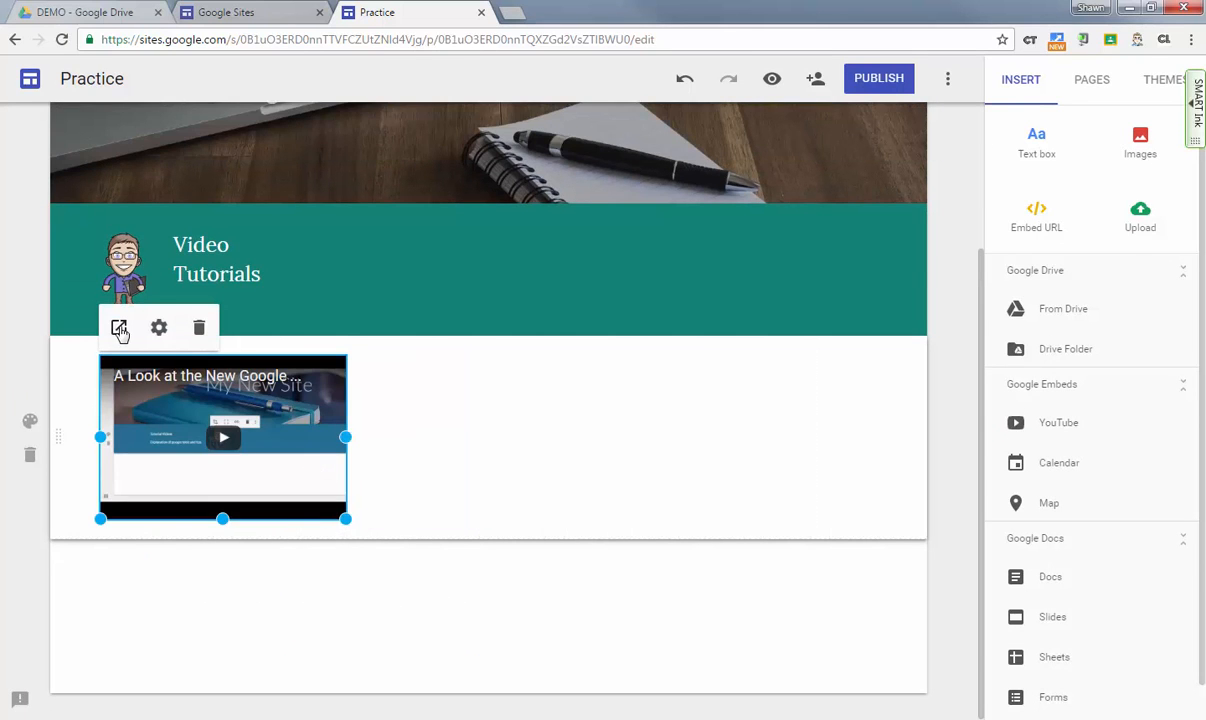
Examine the YouTube video's settings, including the choices for hiding controls and the progress bar color.
click(159, 328)
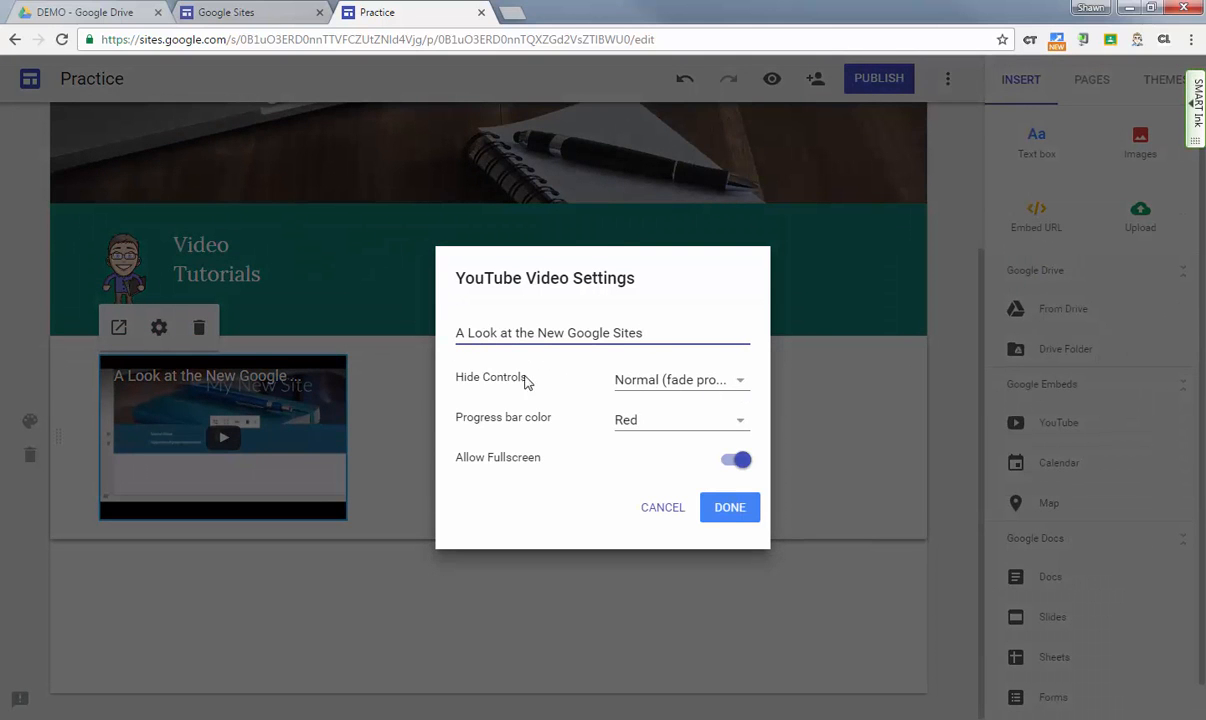
click(718, 381)
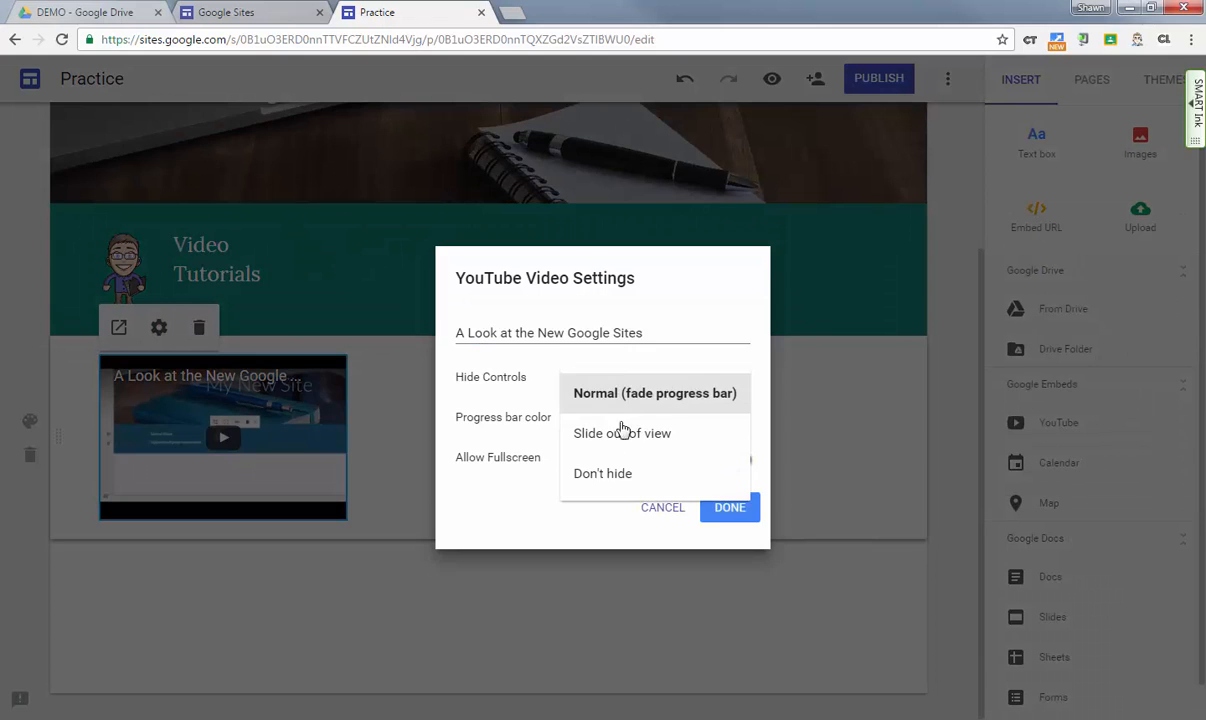
click(540, 502)
click(742, 414)
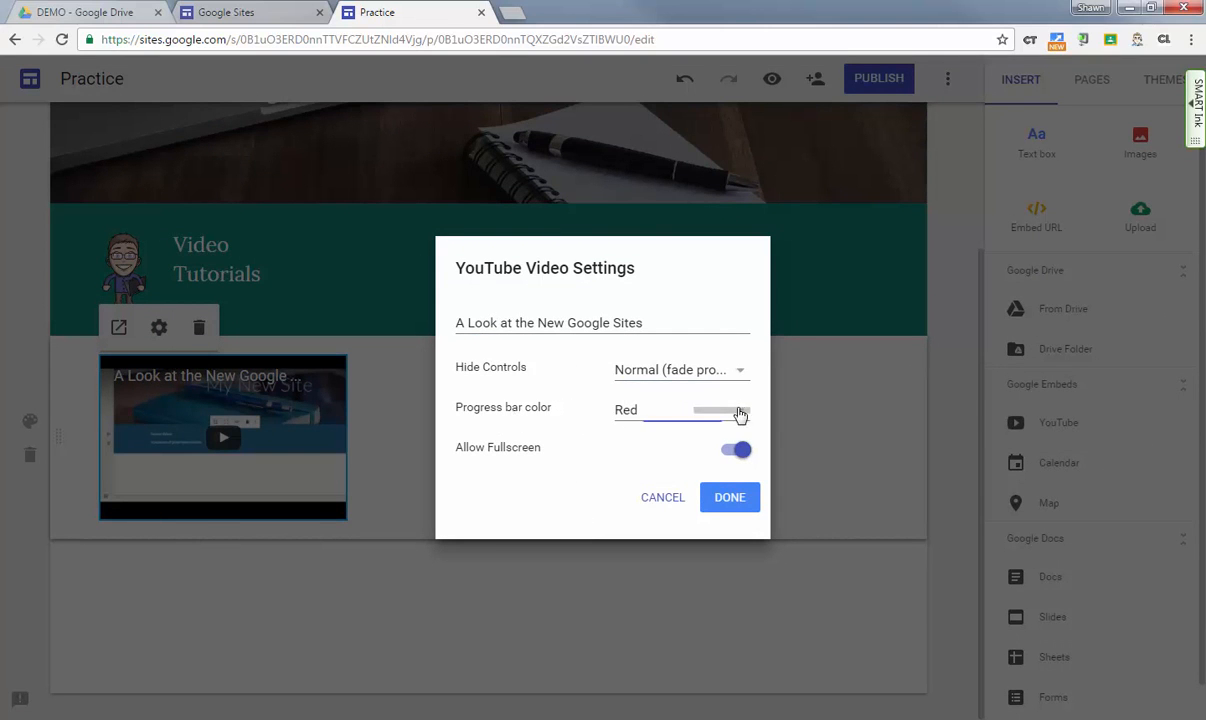
click(572, 505)
click(729, 499)
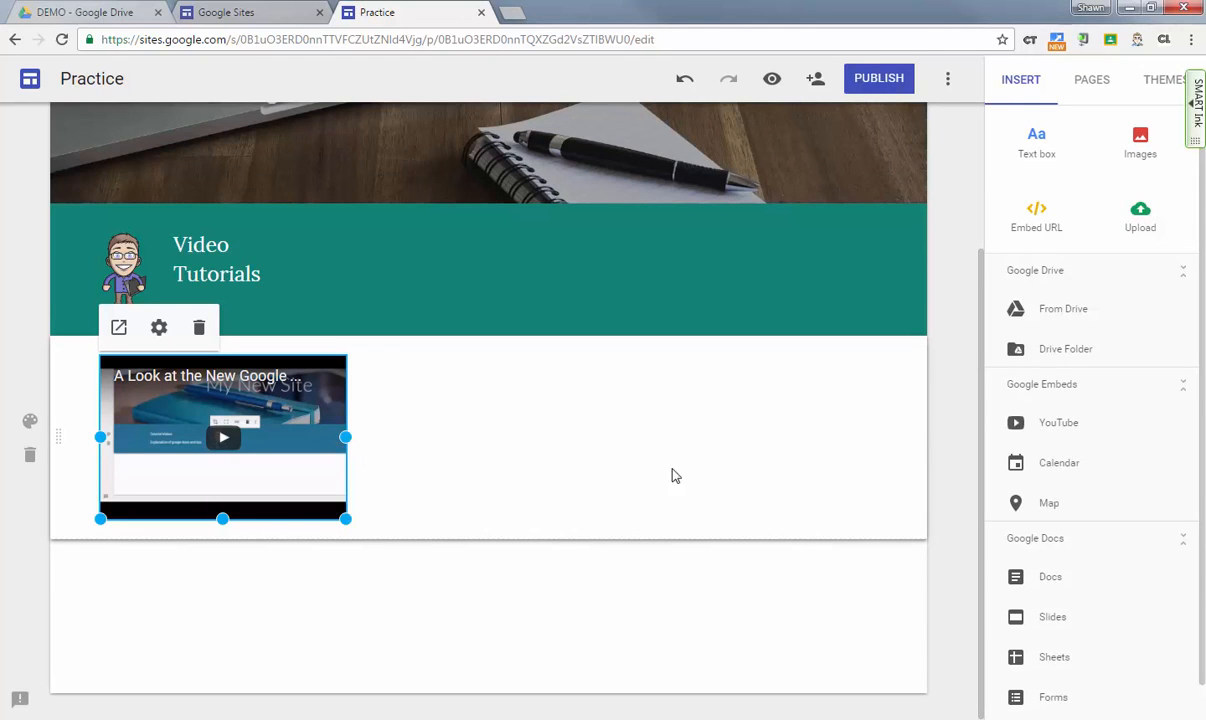
Move the YouTube video into the teal "Video Tutorials" section and place it at the section's far right end.
click(489, 496)
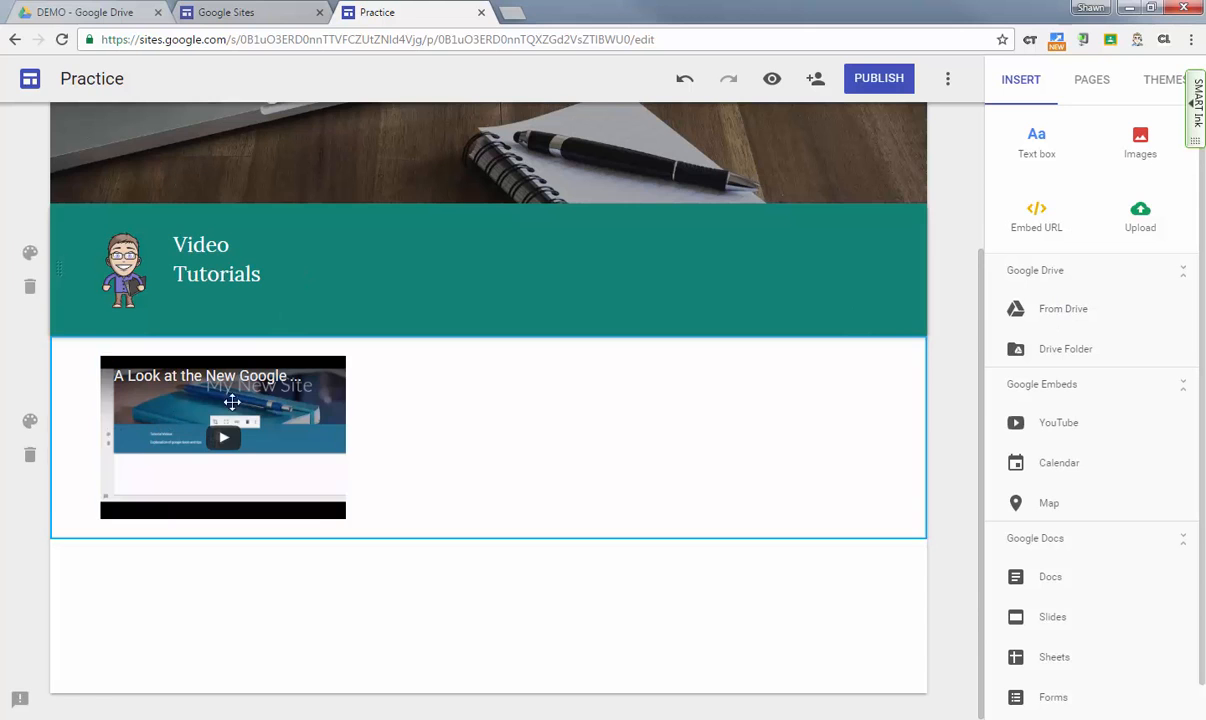
drag(189, 382, 330, 223)
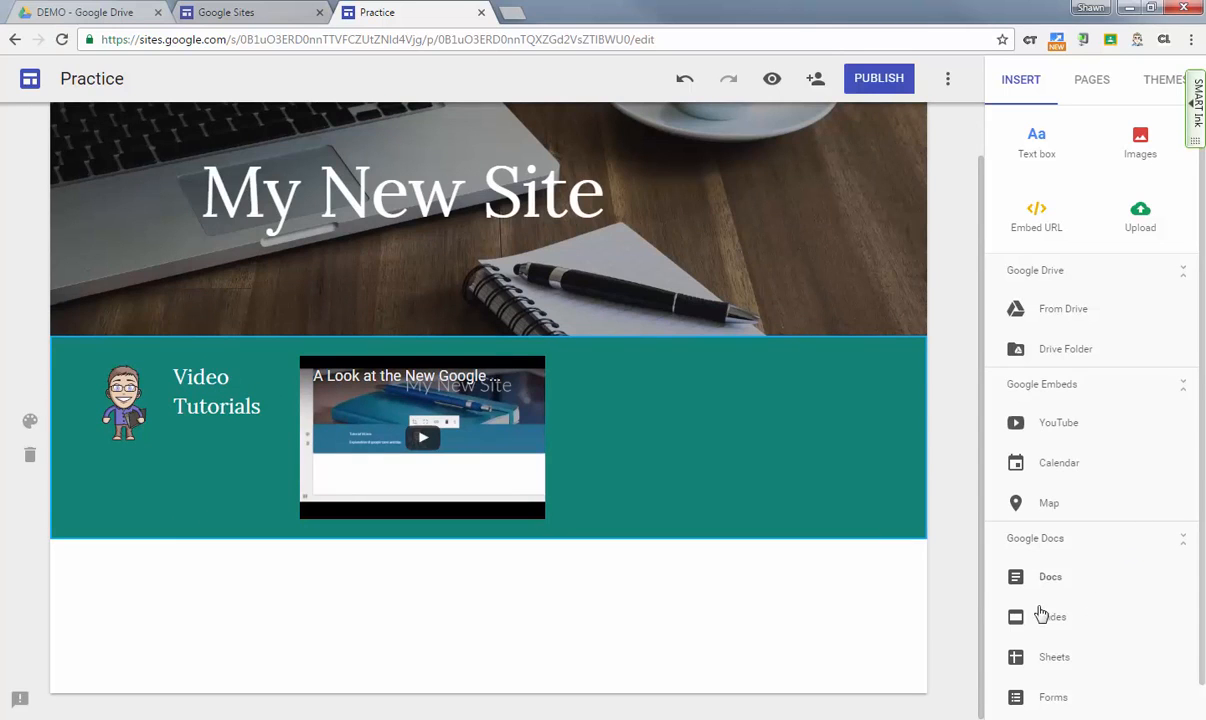
drag(505, 455, 791, 519)
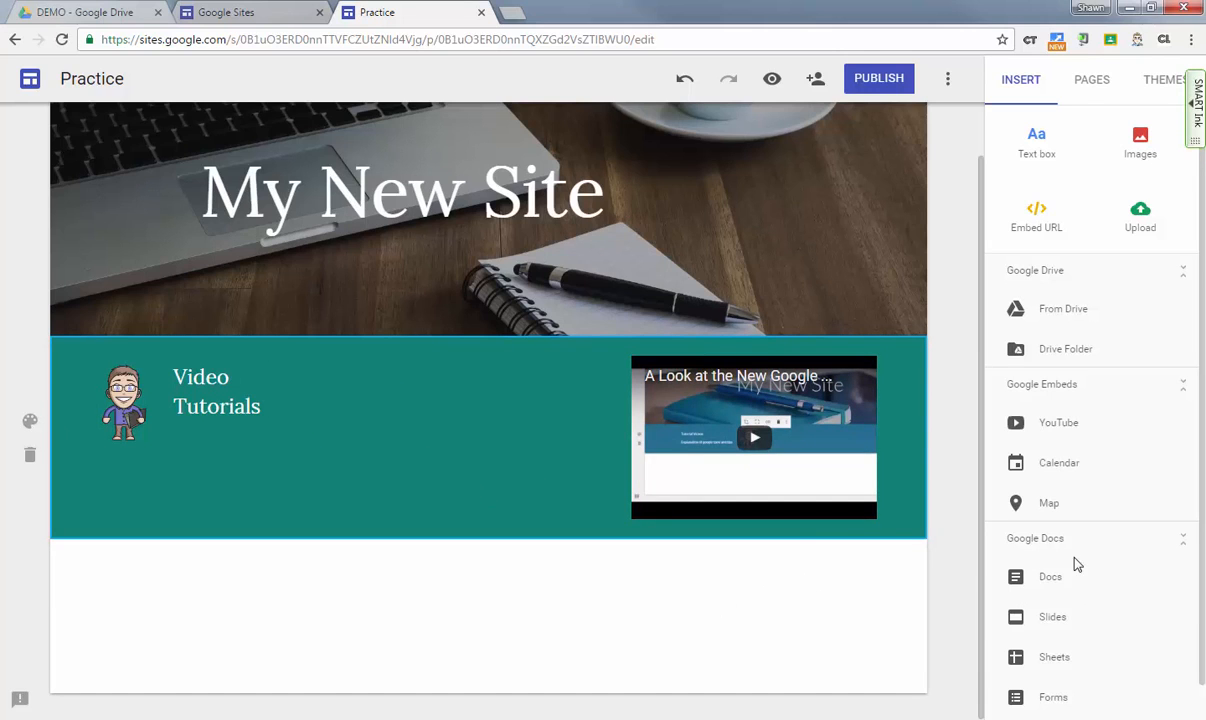
Insert the "English 12 Period 6" Google calendar below the Video Tutorials section.
click(1068, 468)
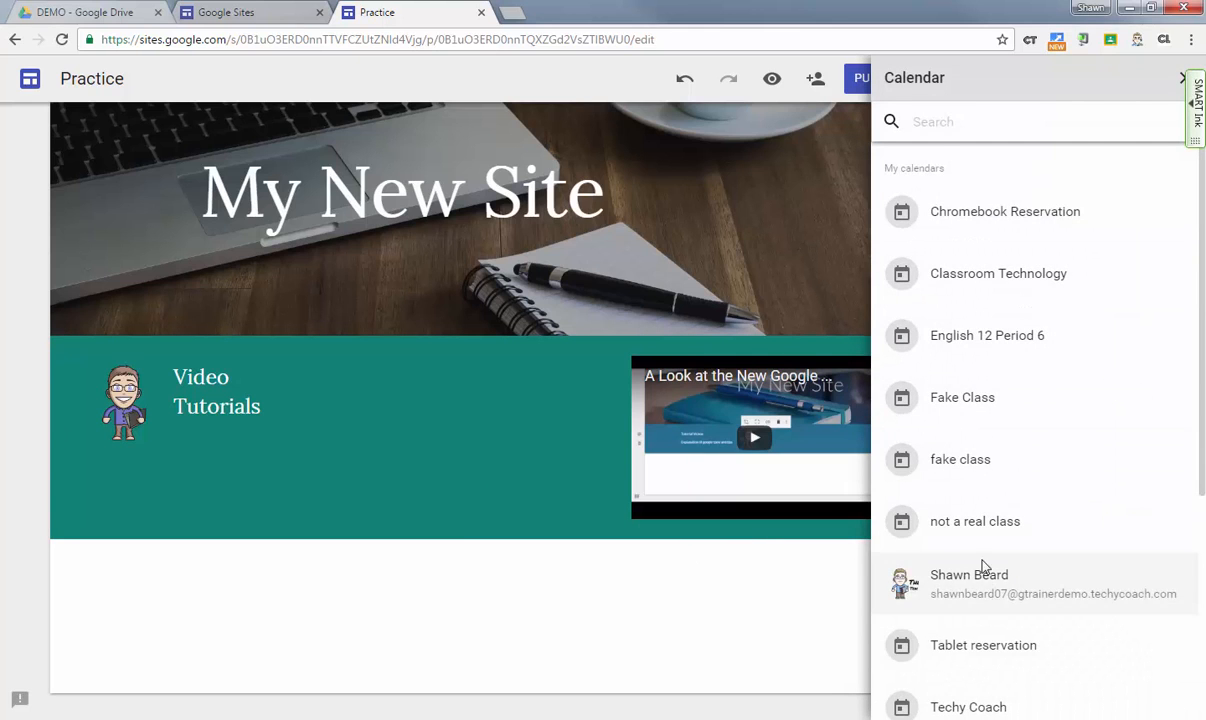
scroll(983, 567, down, 3)
scroll(995, 603, up, 3)
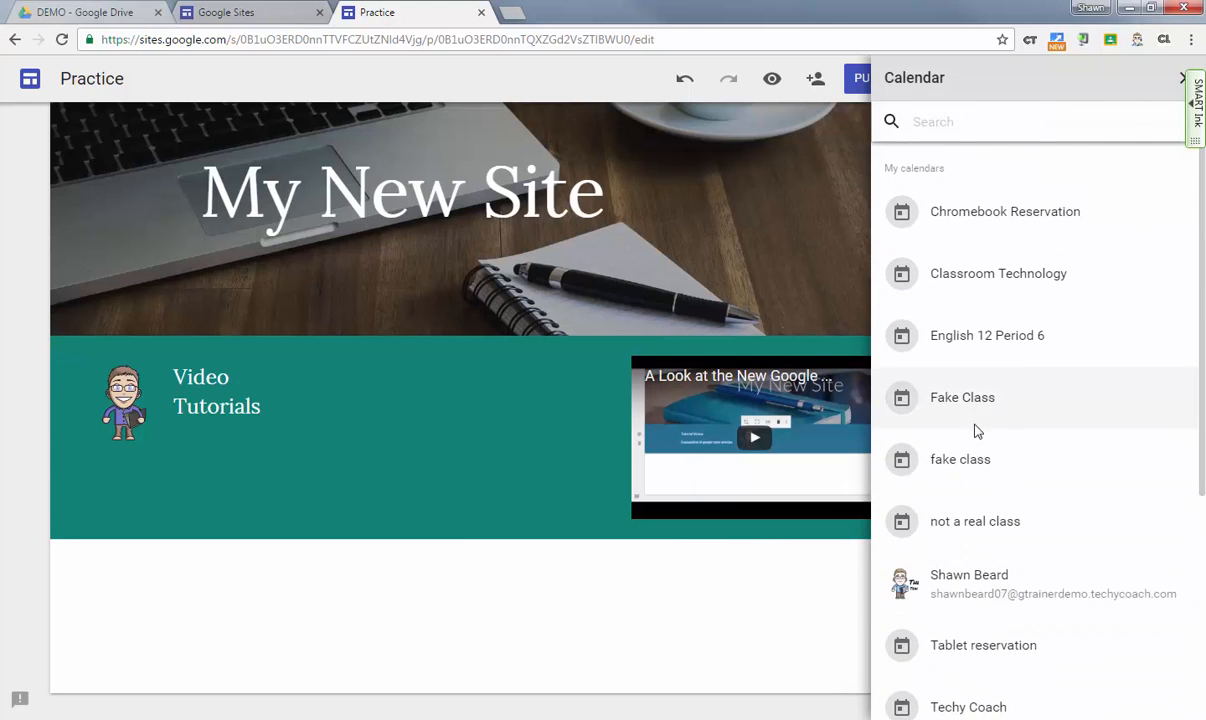
click(1001, 345)
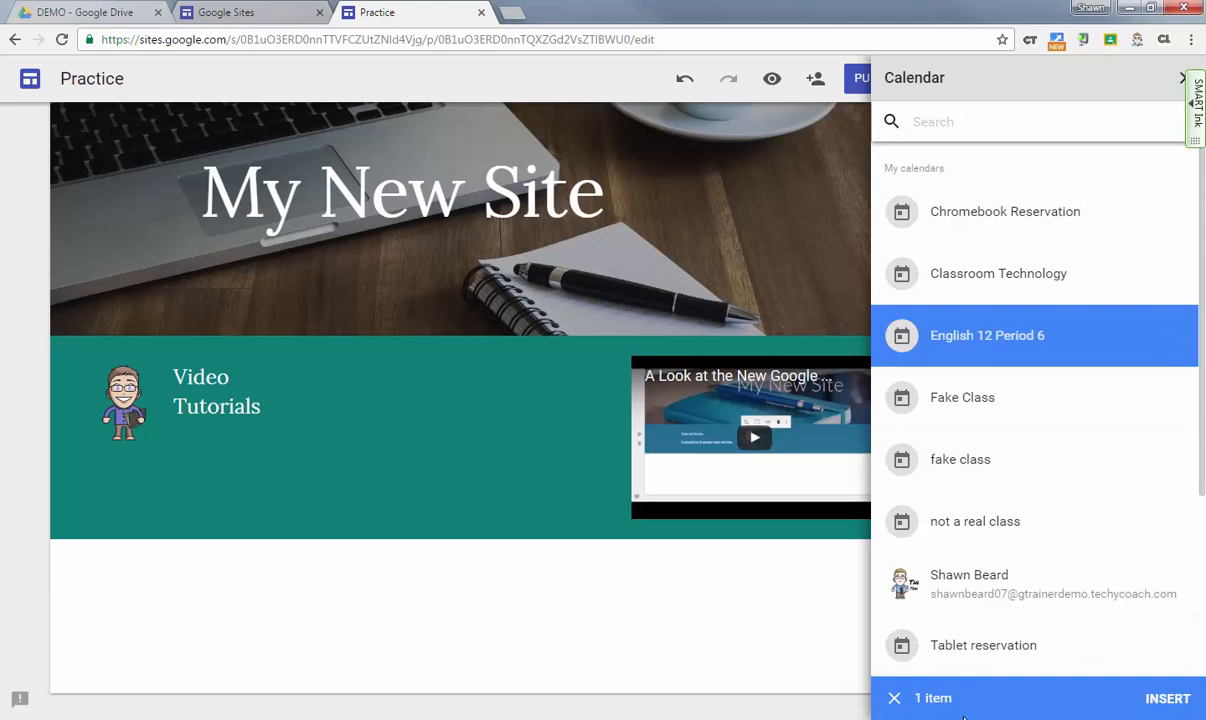
click(1168, 699)
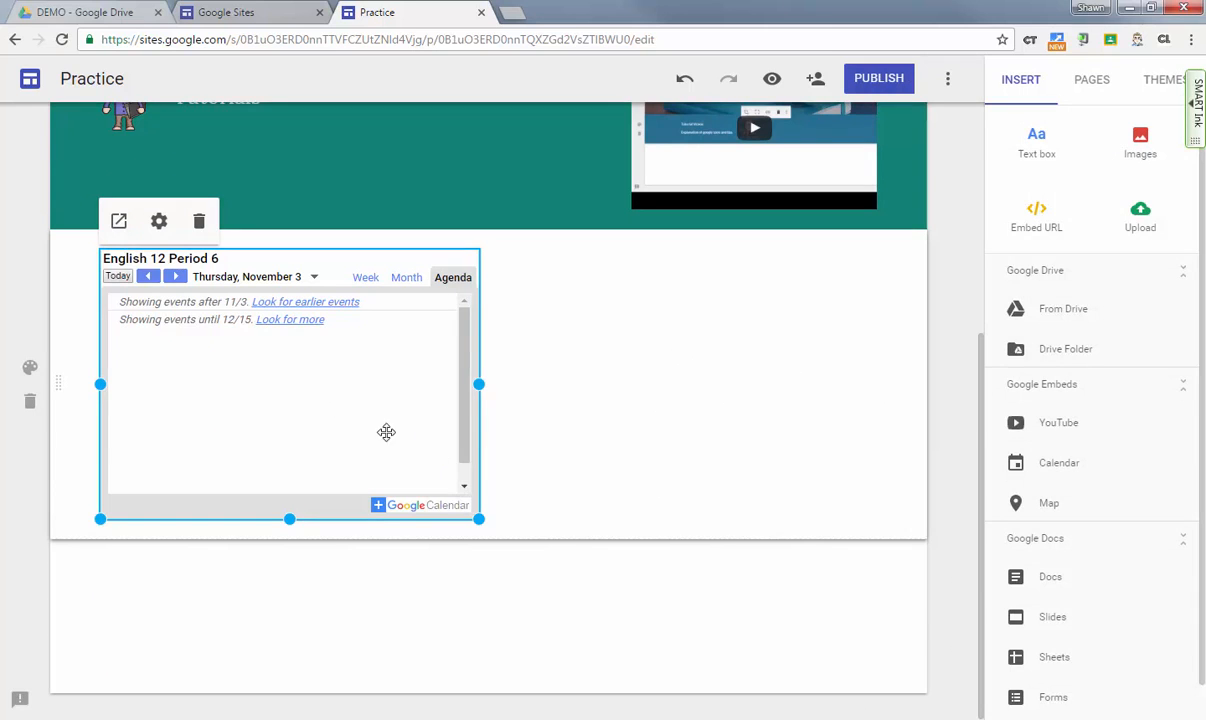
Examine the embedded calendar's display settings and its available view modes.
click(159, 222)
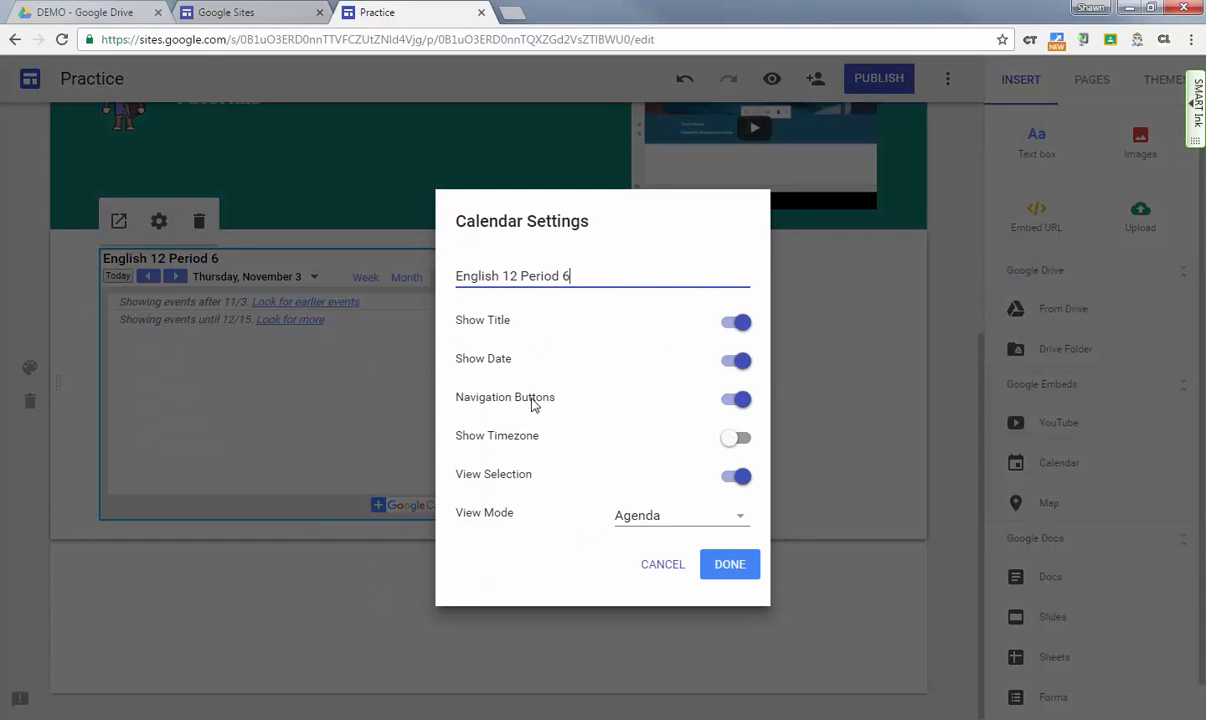
click(676, 517)
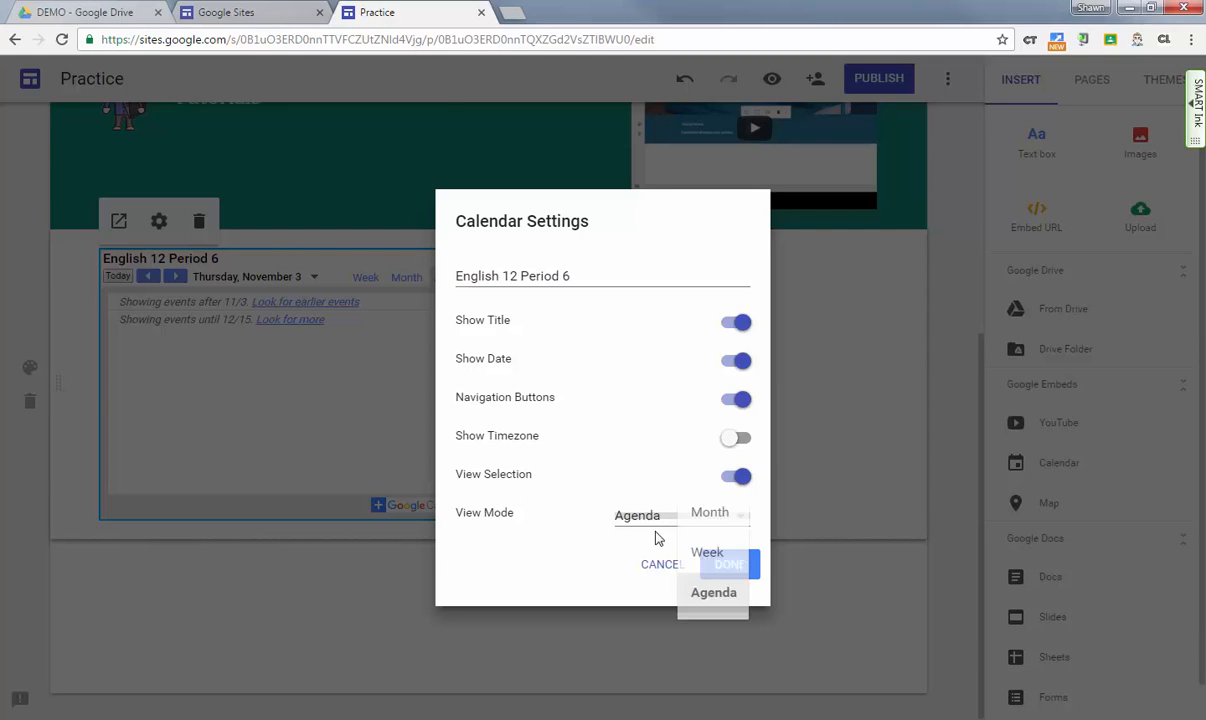
click(560, 559)
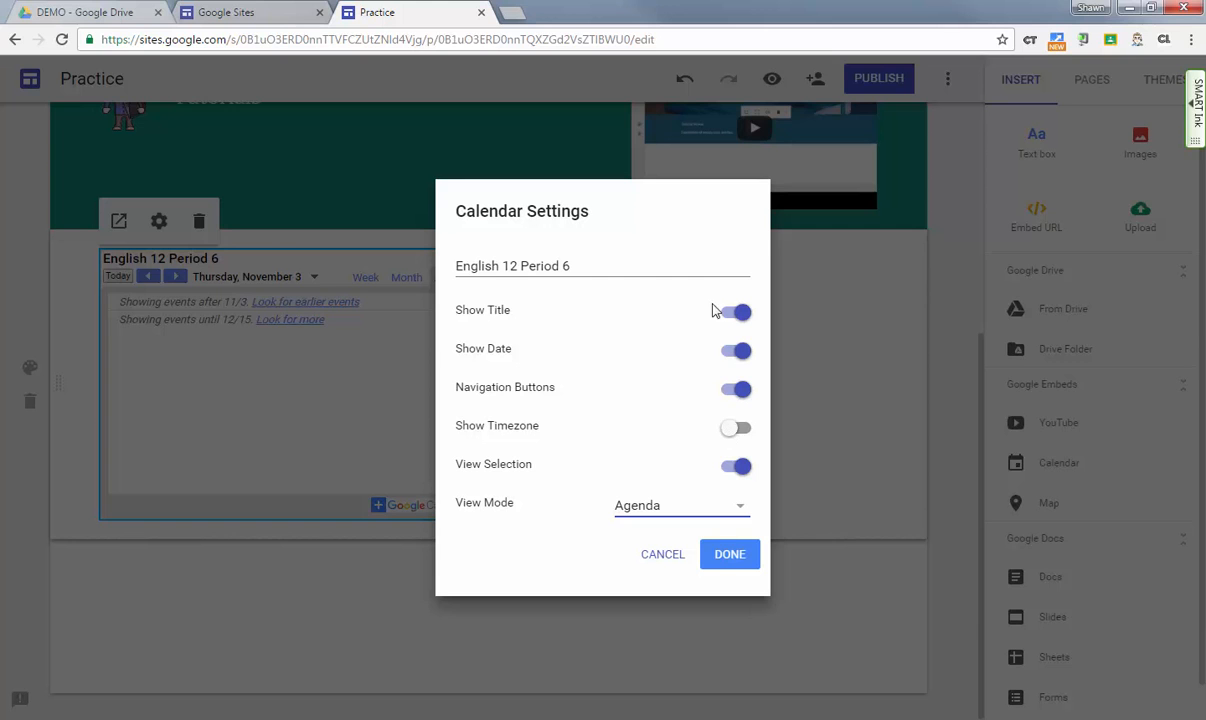
click(728, 555)
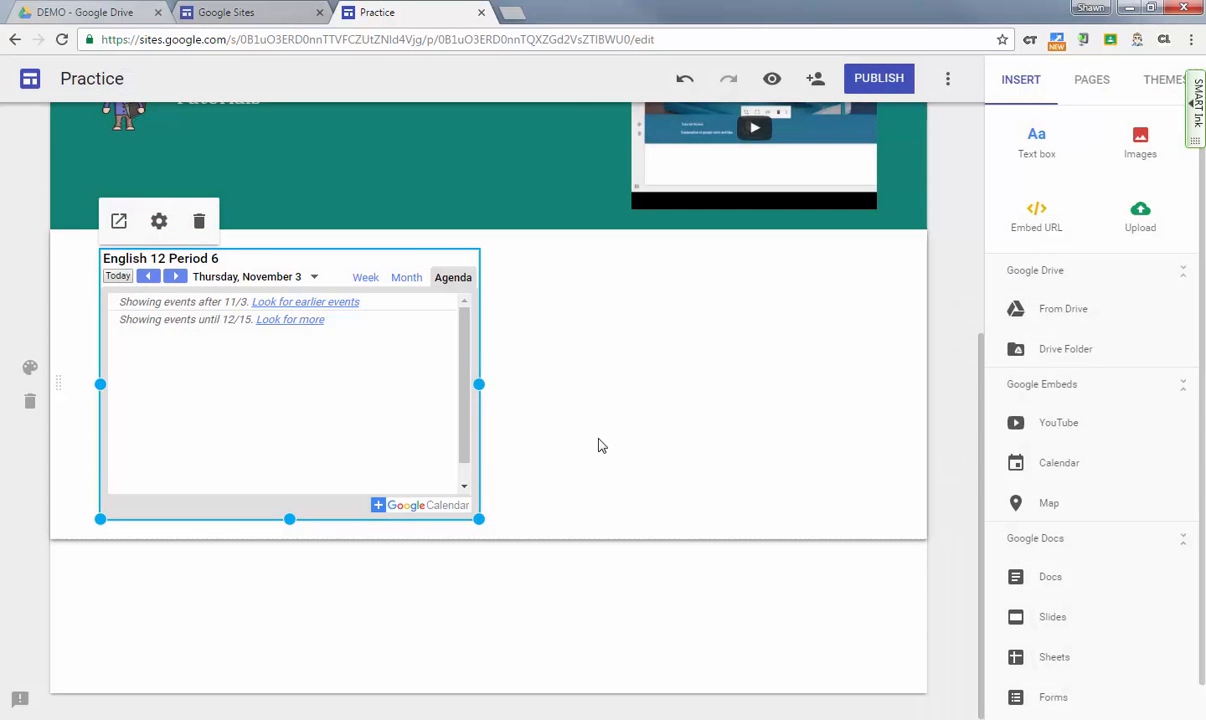
click(600, 445)
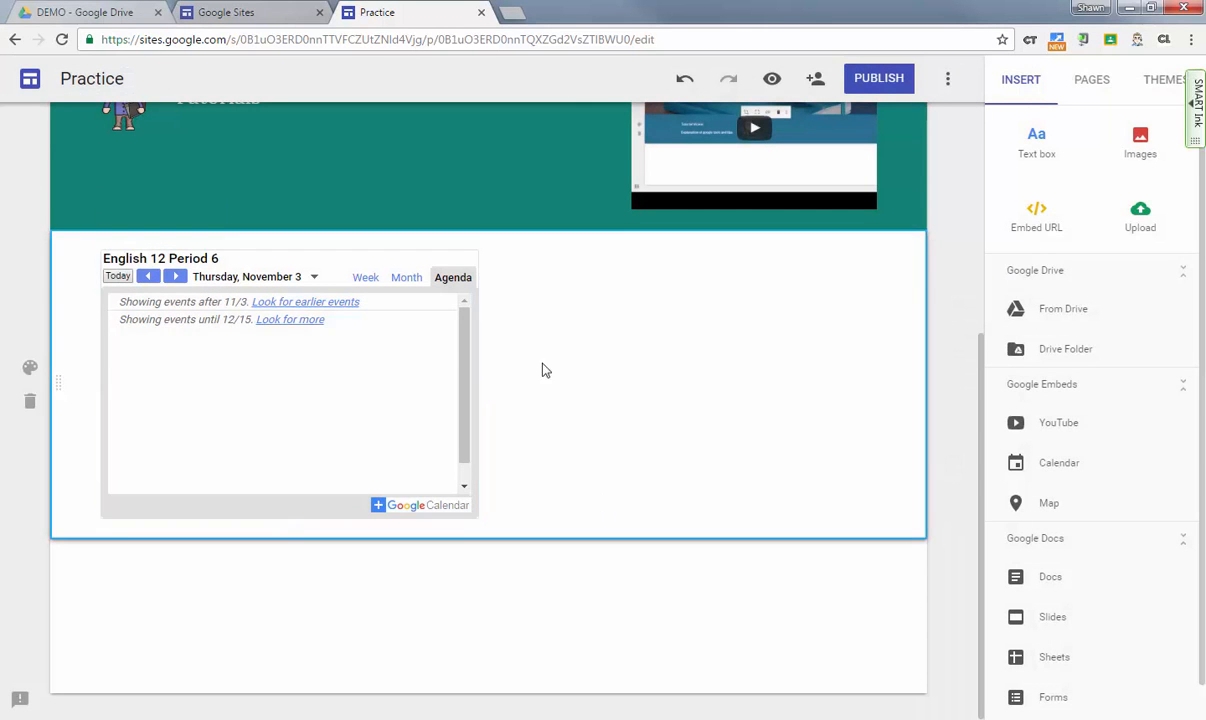
click(450, 255)
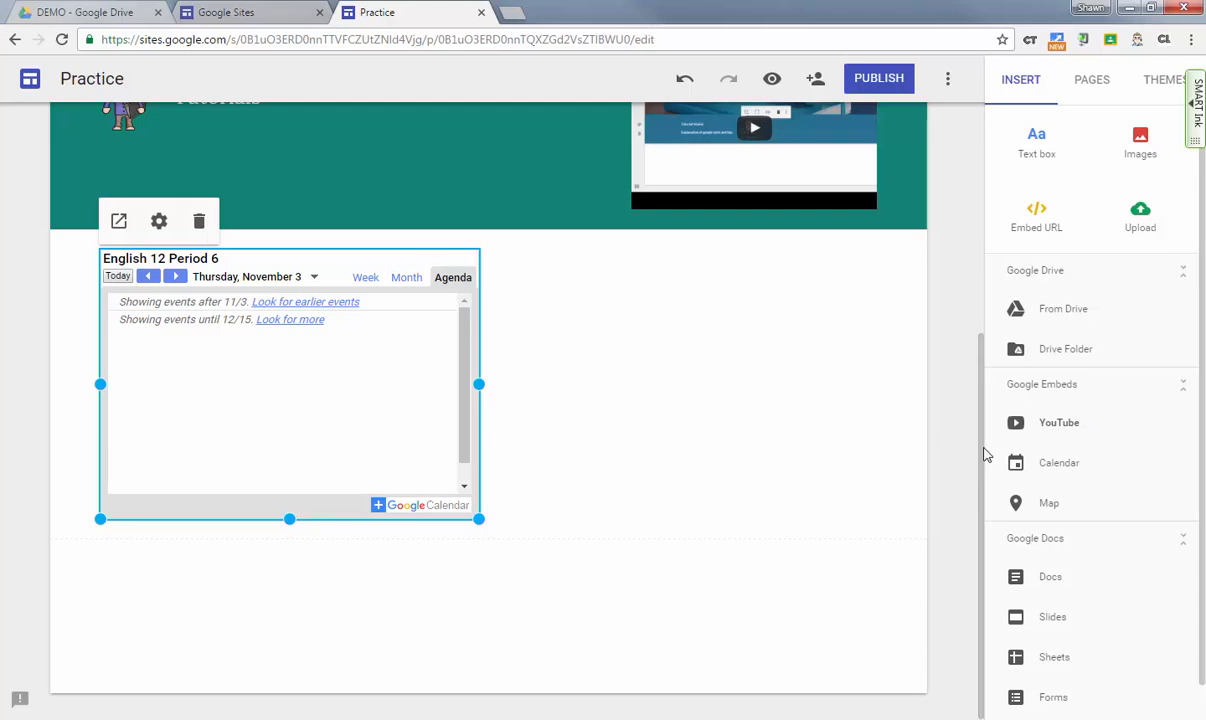
scroll(1080, 625, down, 1)
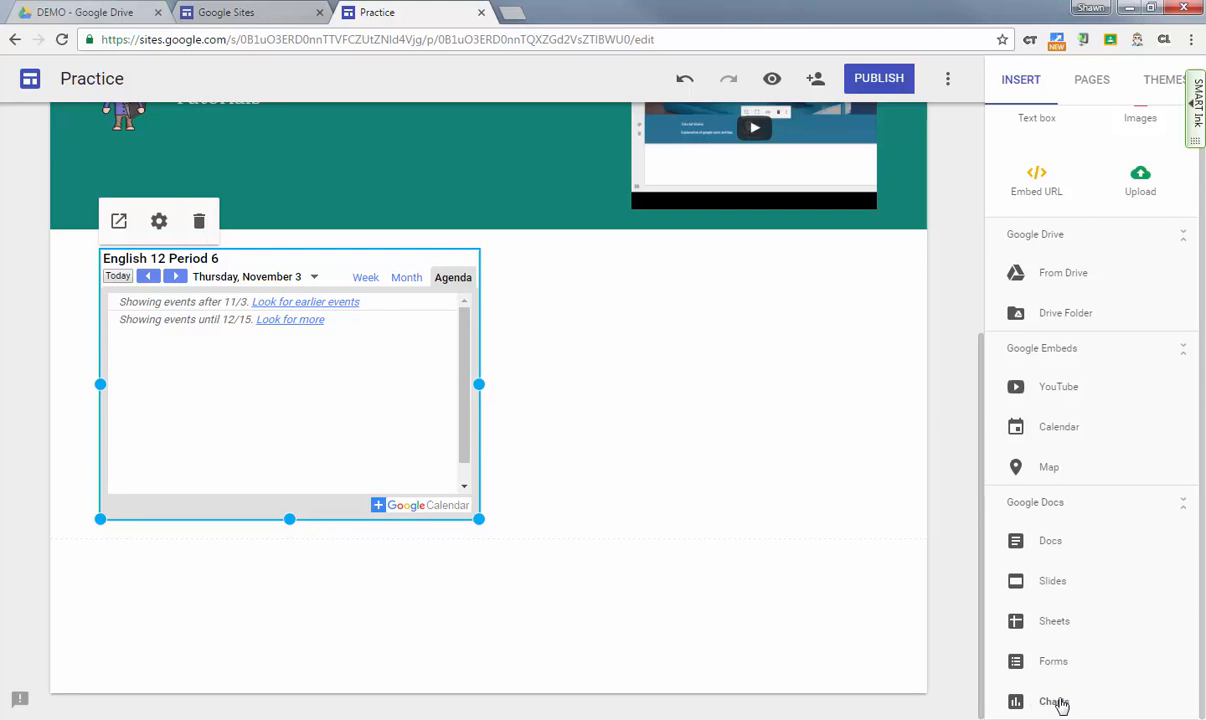
click(1023, 232)
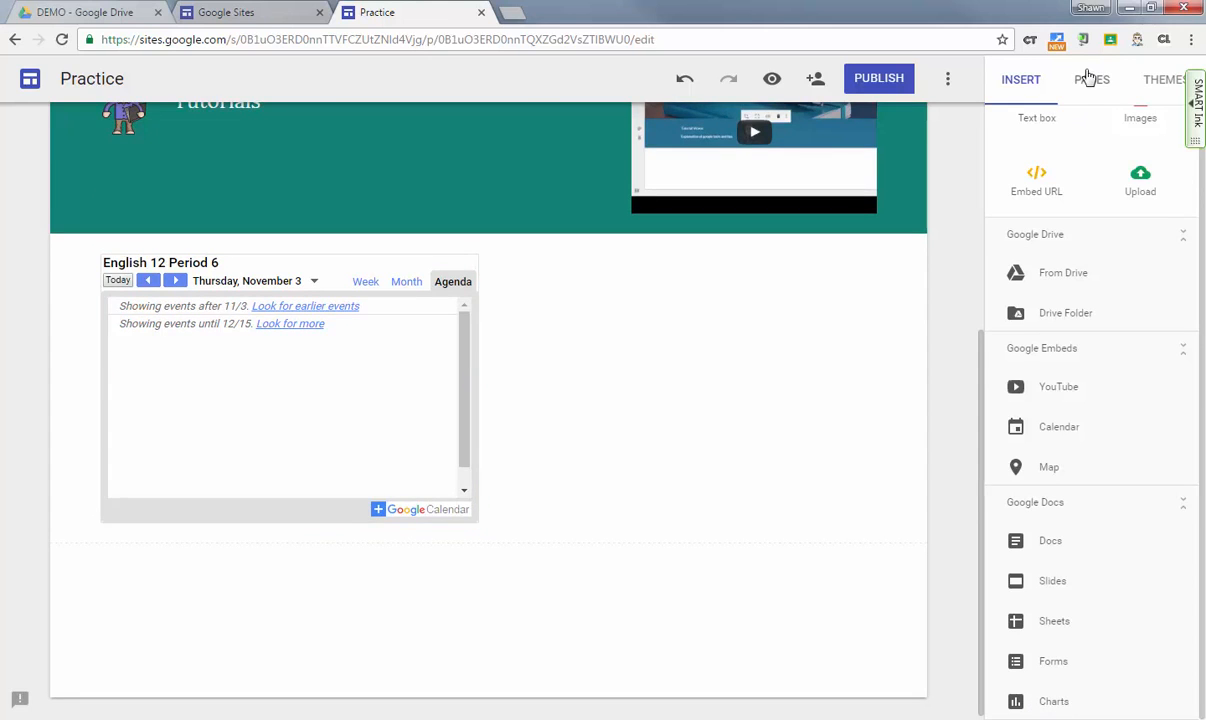
Look at the site's page list and the tutorials page with its insertable content, and return to the Home page.
scroll(948, 315, up, 3)
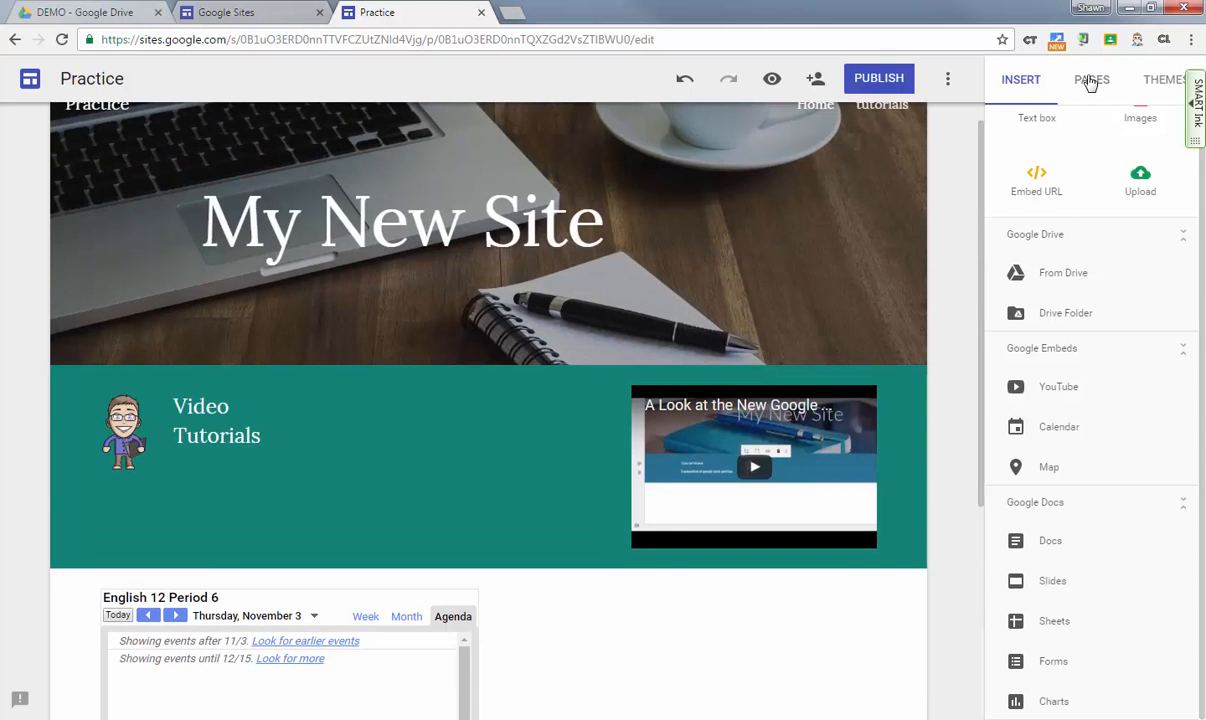
click(1091, 80)
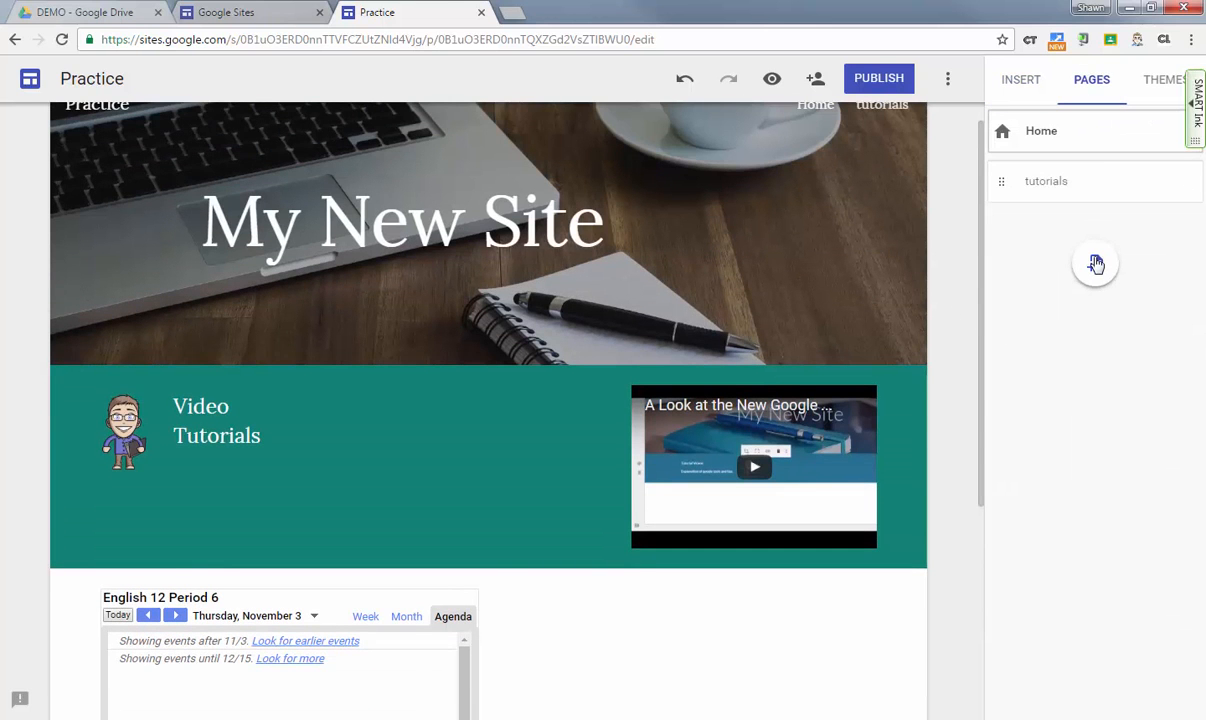
click(1032, 186)
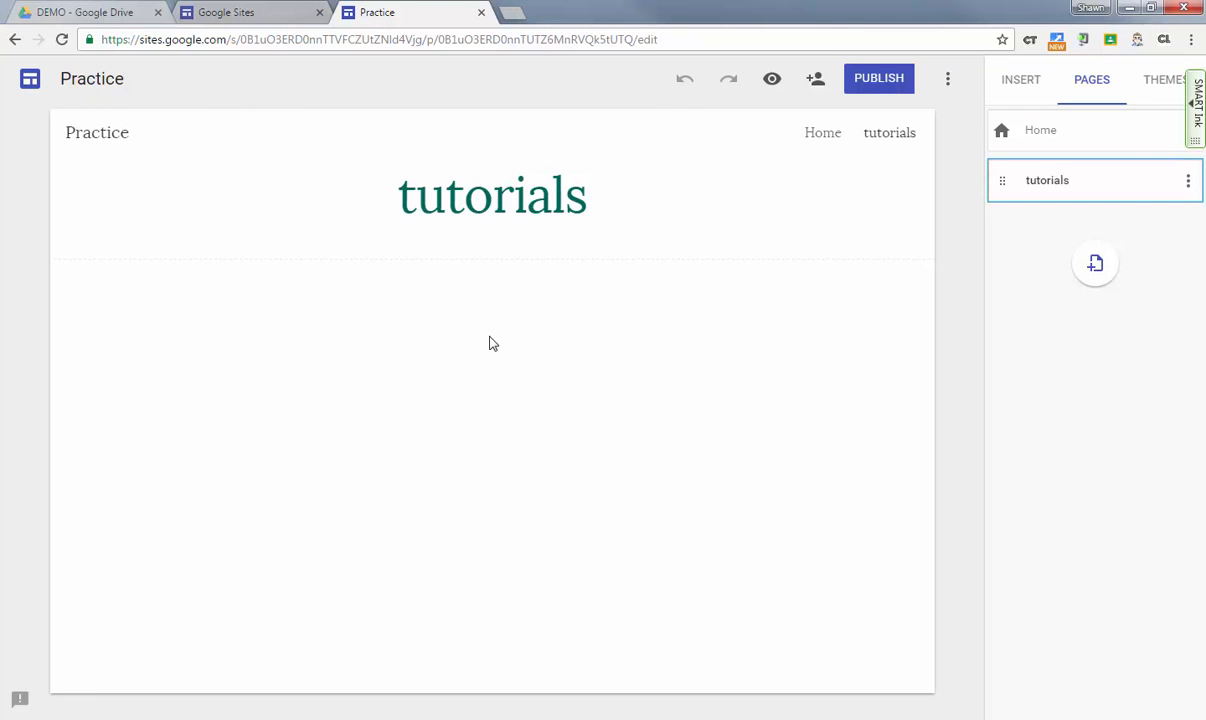
click(1022, 80)
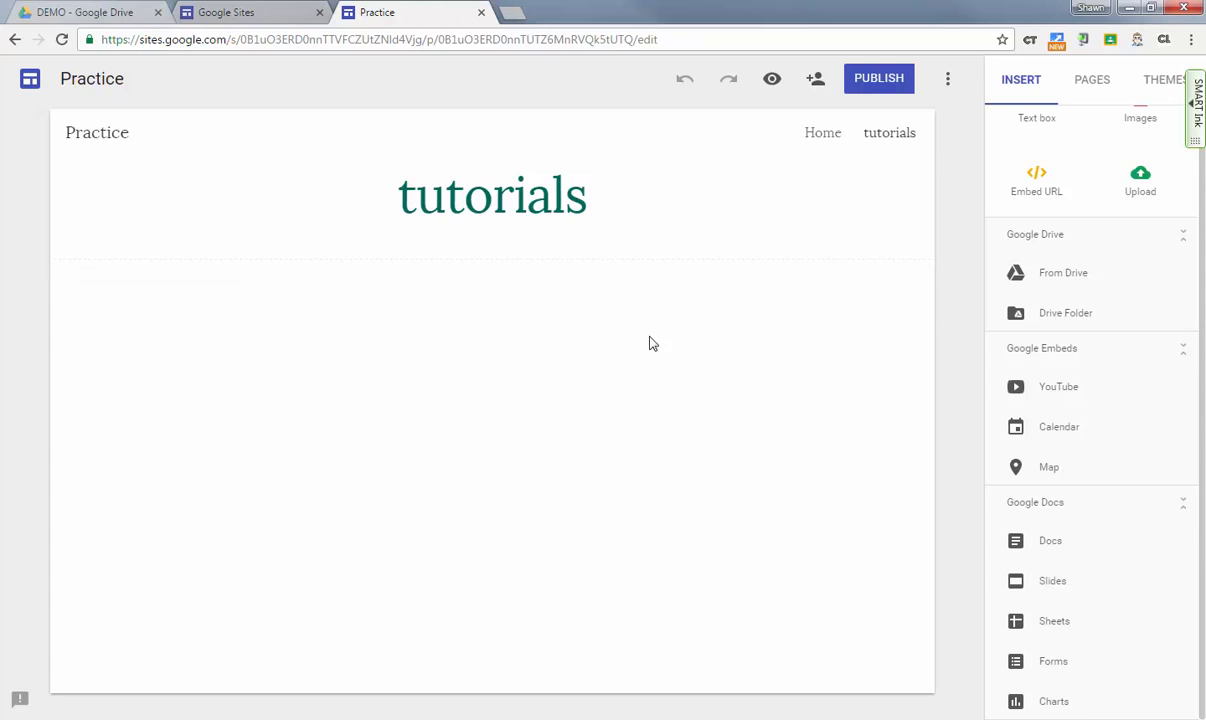
click(816, 135)
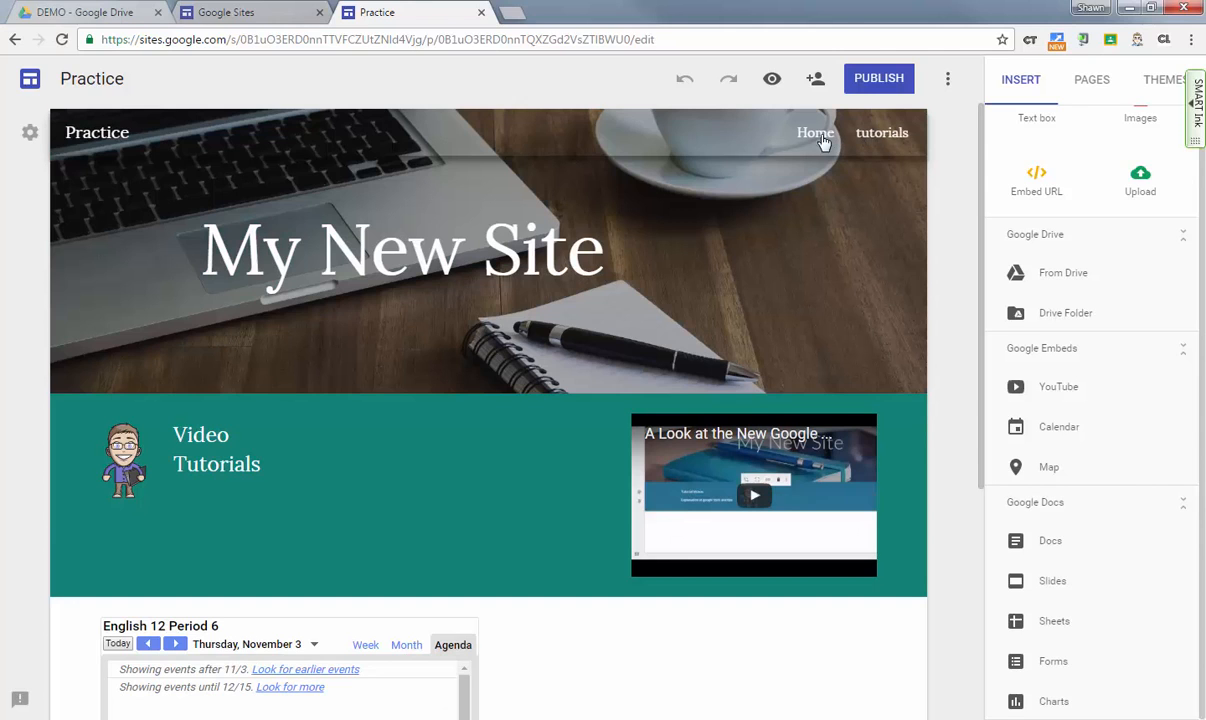
Try the Vision and Level themes on the site and apply the Impression theme.
mouse_move(700, 333)
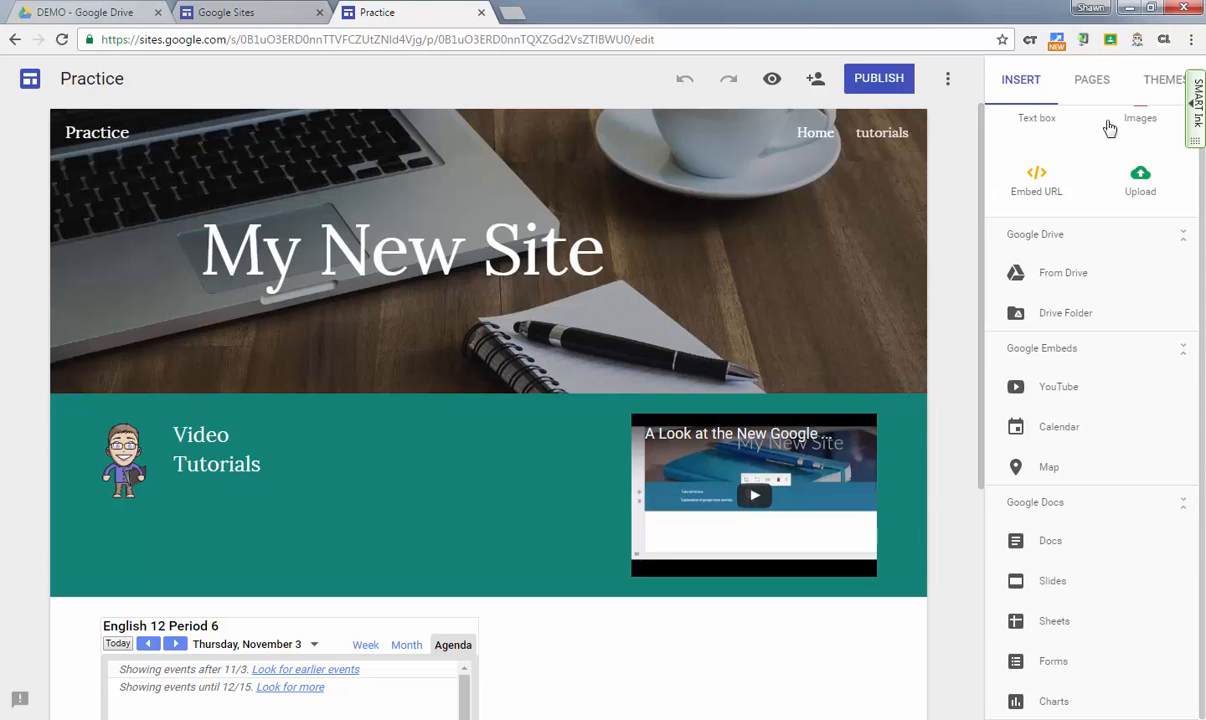
click(1155, 88)
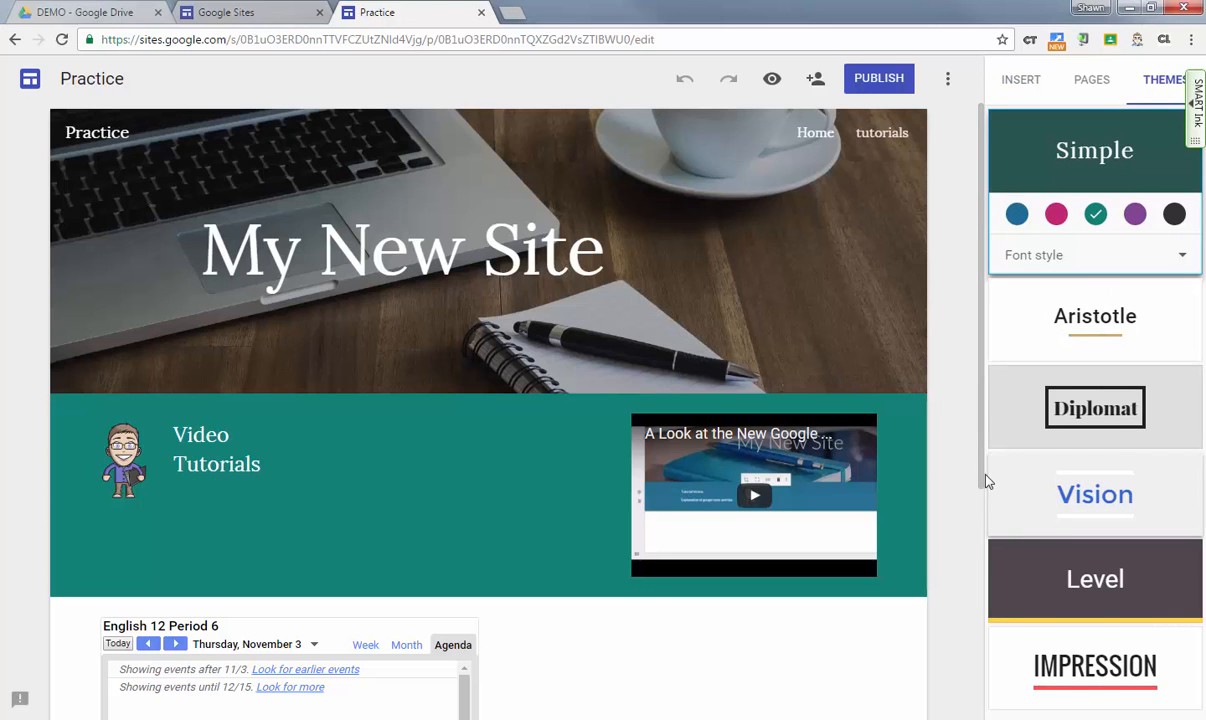
scroll(982, 480, down, 1)
scroll(982, 510, up, 1)
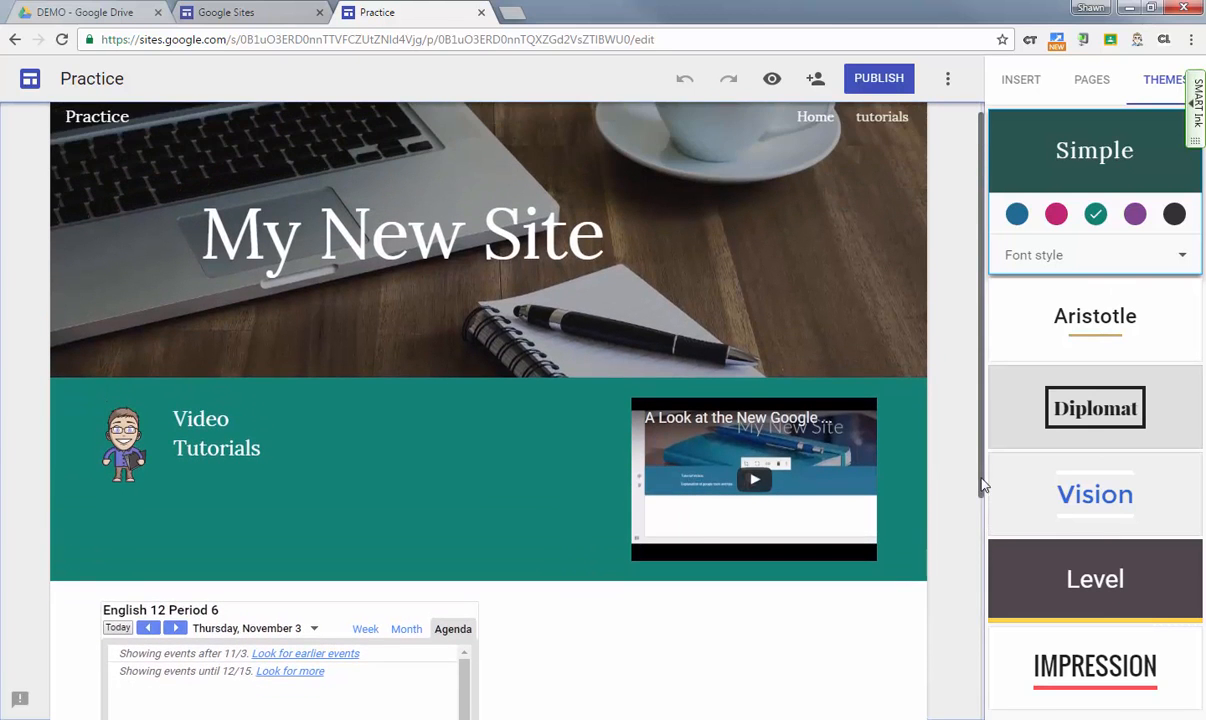
click(1122, 508)
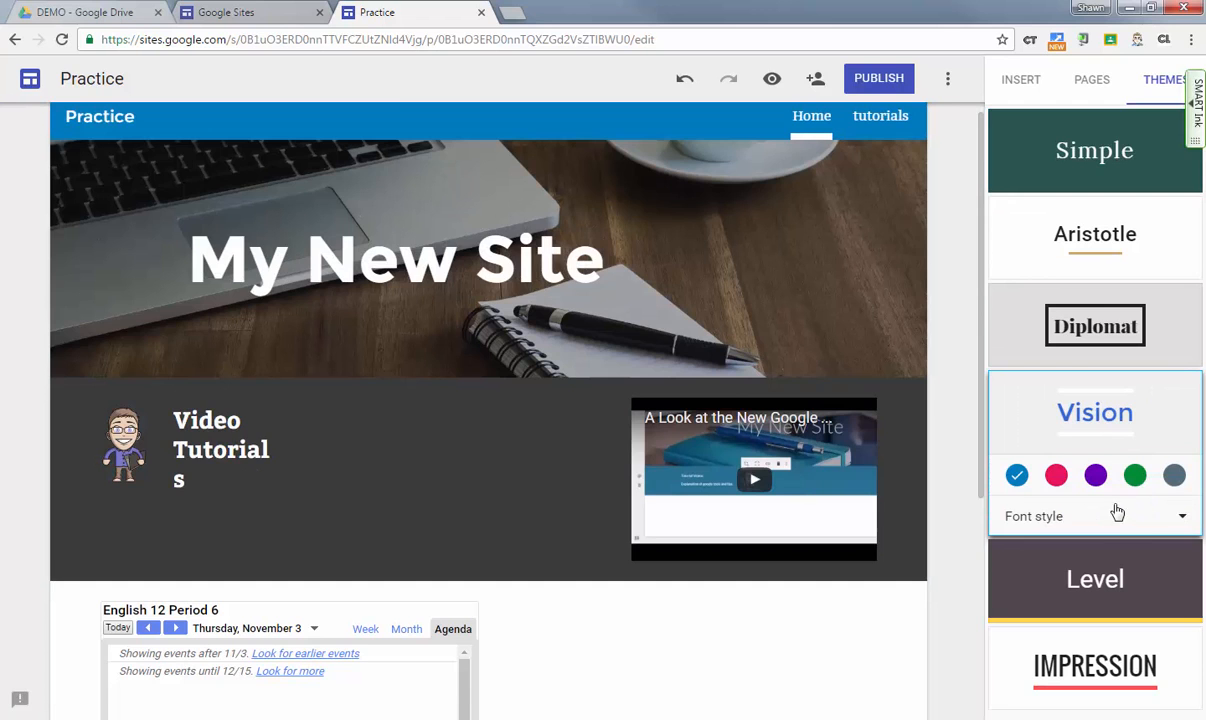
click(1120, 585)
click(1095, 665)
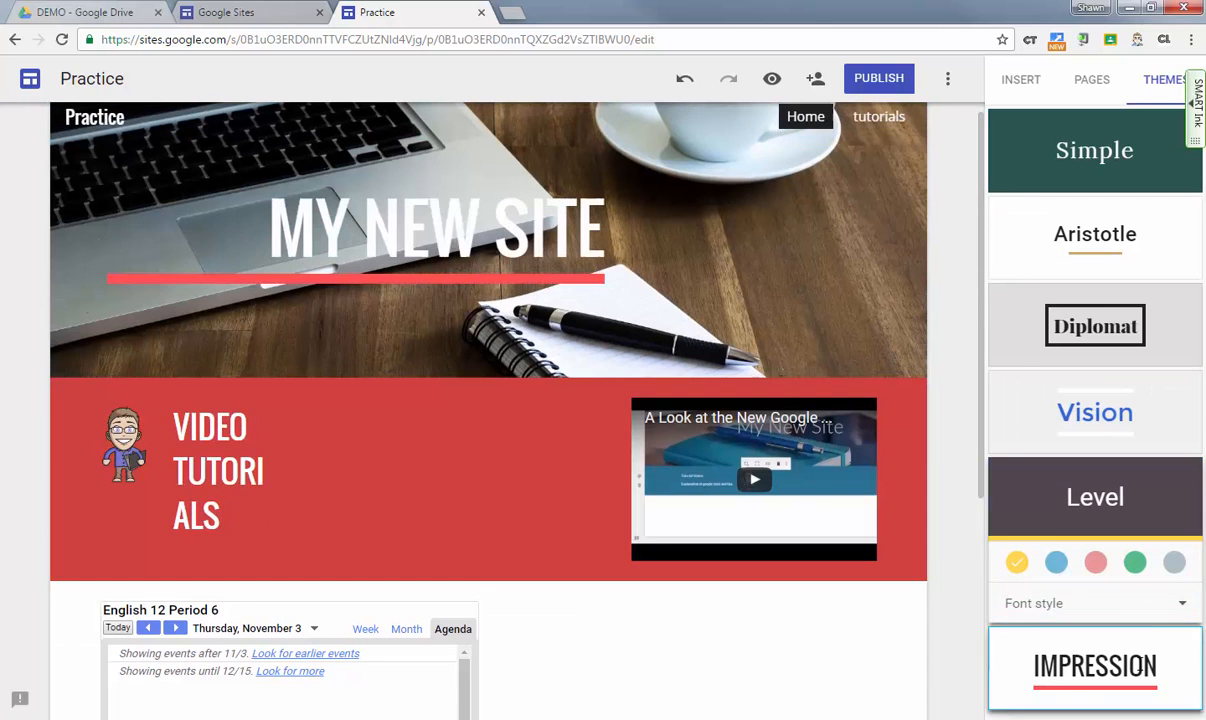
Widen the "Video Tutorials" text box beside the avatar and set its text style to Subheading.
click(270, 470)
drag(281, 471, 176, 421)
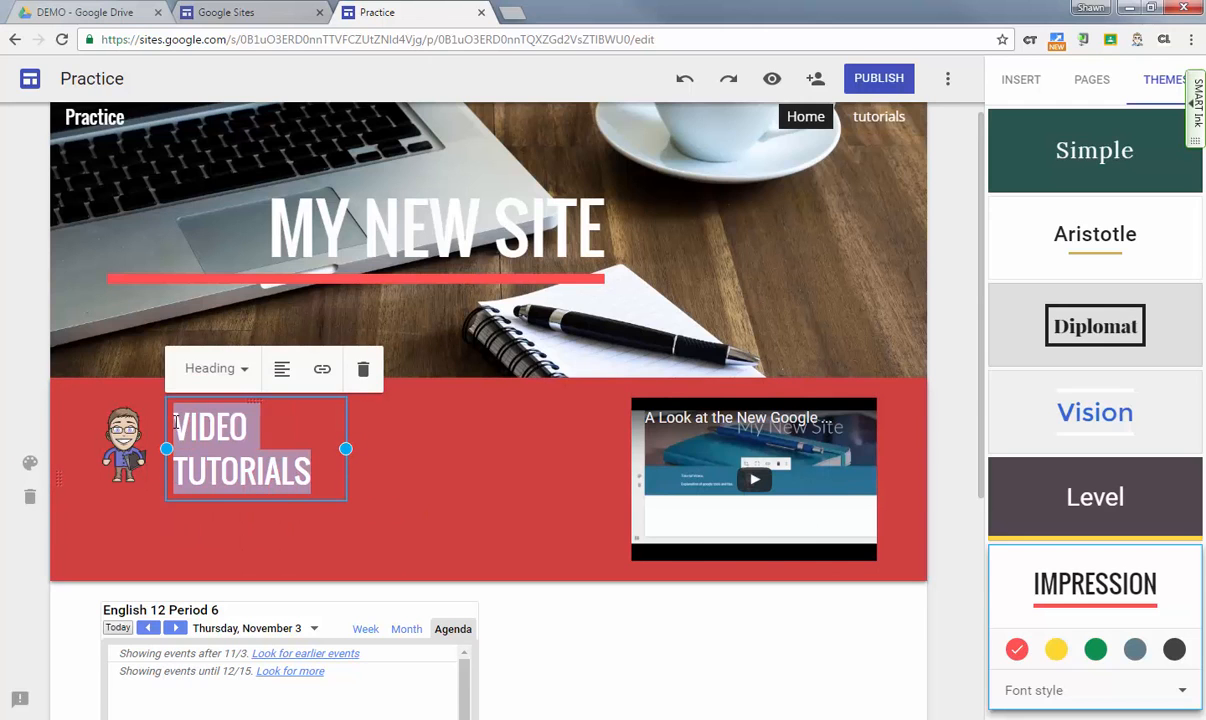
click(217, 369)
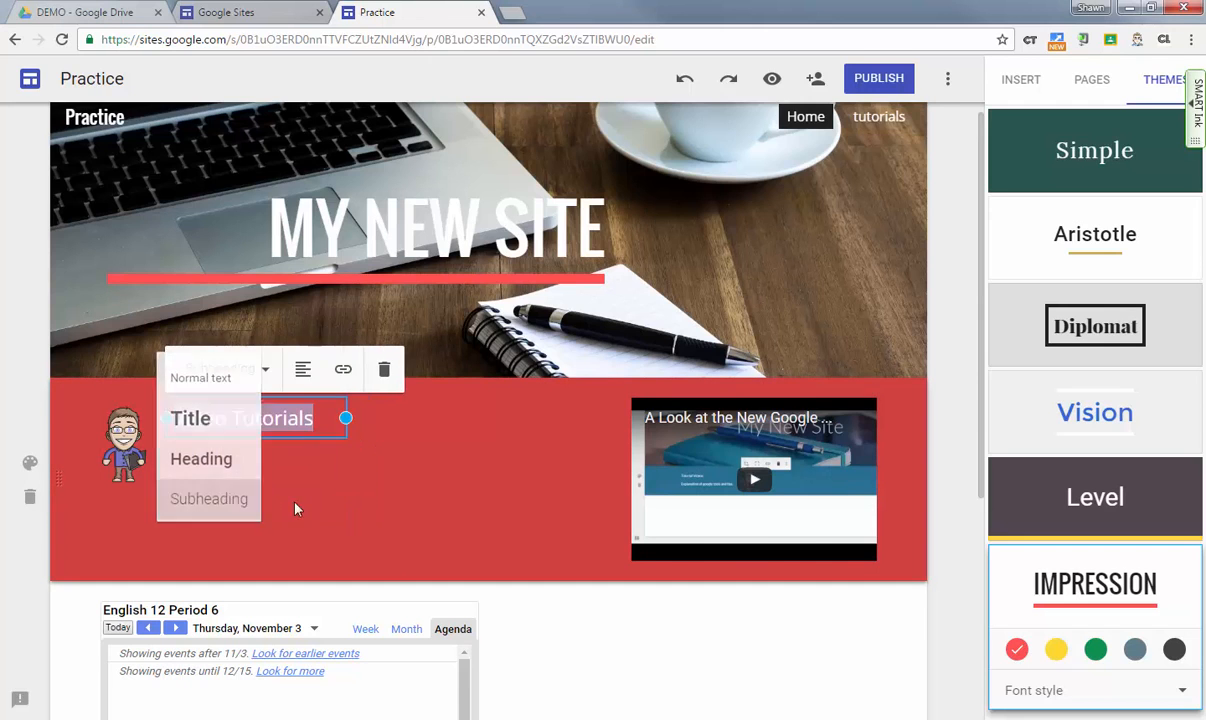
click(333, 487)
click(264, 400)
click(258, 400)
drag(256, 400, 196, 465)
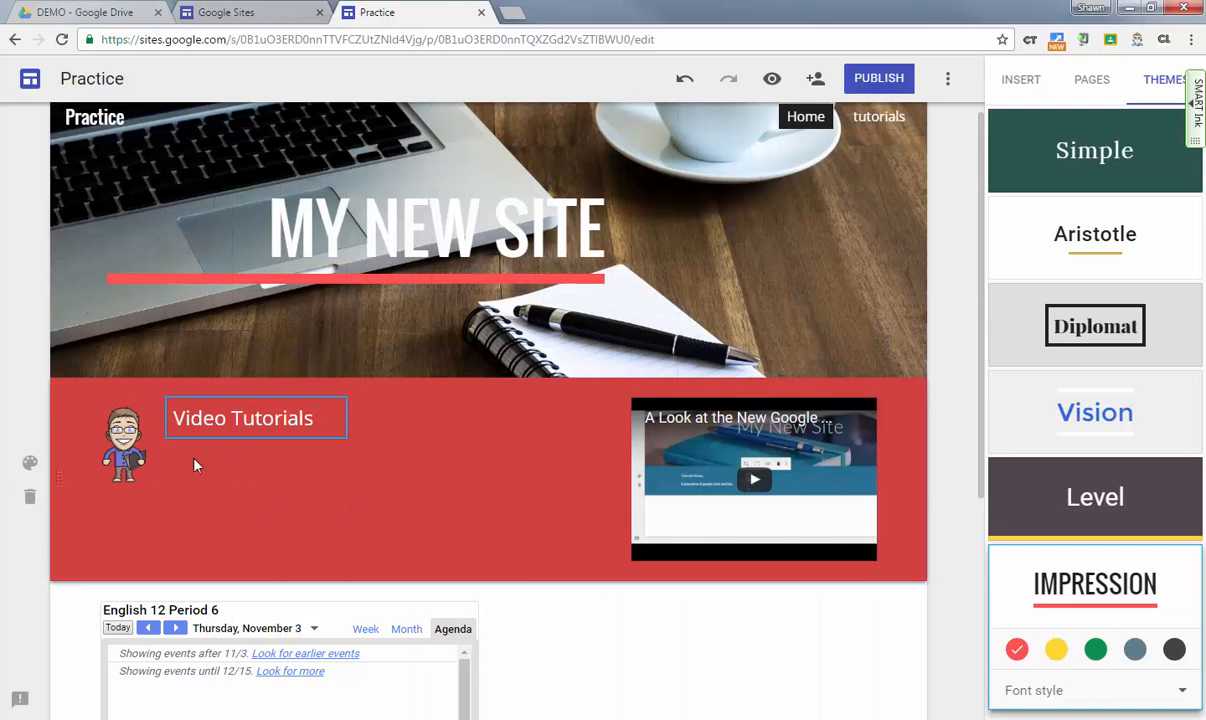
click(971, 332)
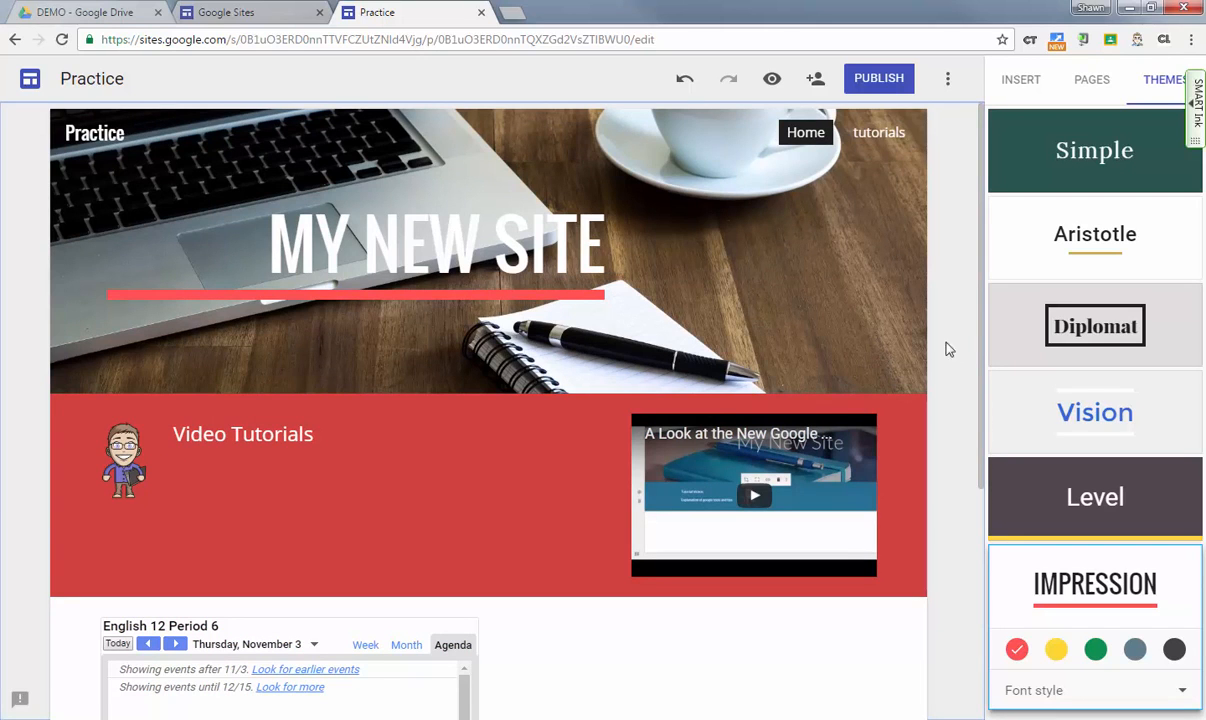
Preview the Home page in the large screen, tablet and phone layouts, and return to the editor.
click(772, 82)
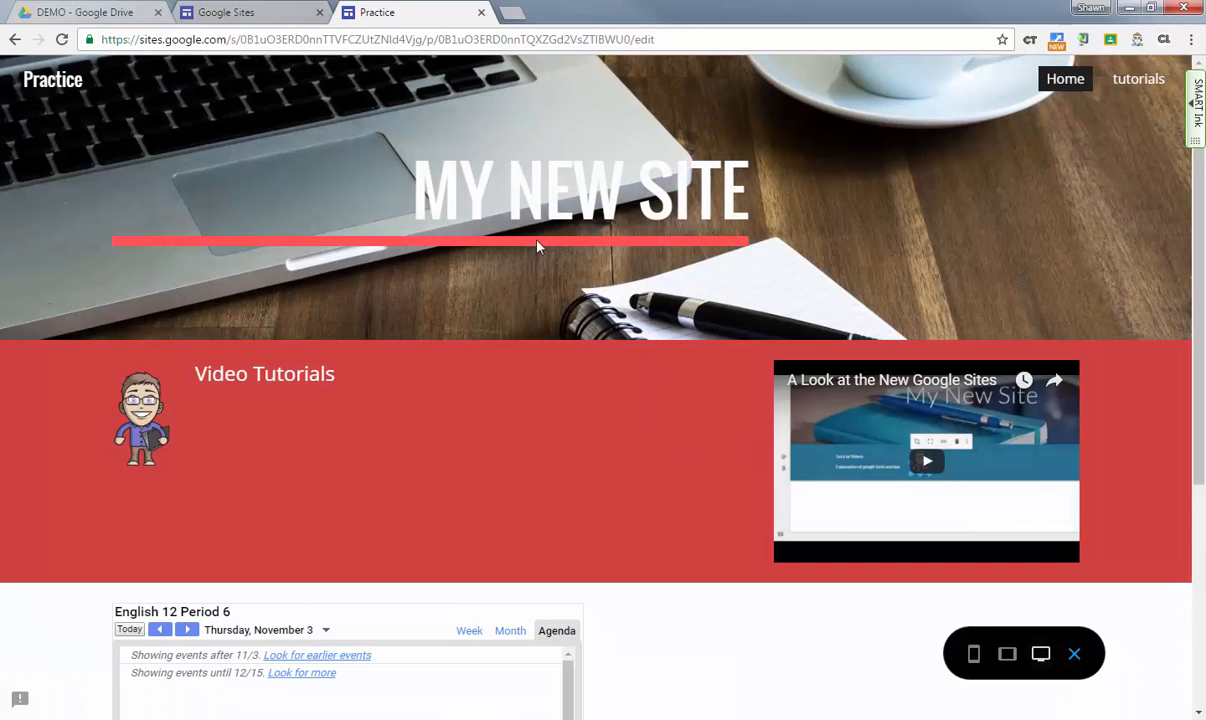
scroll(471, 366, down, 3)
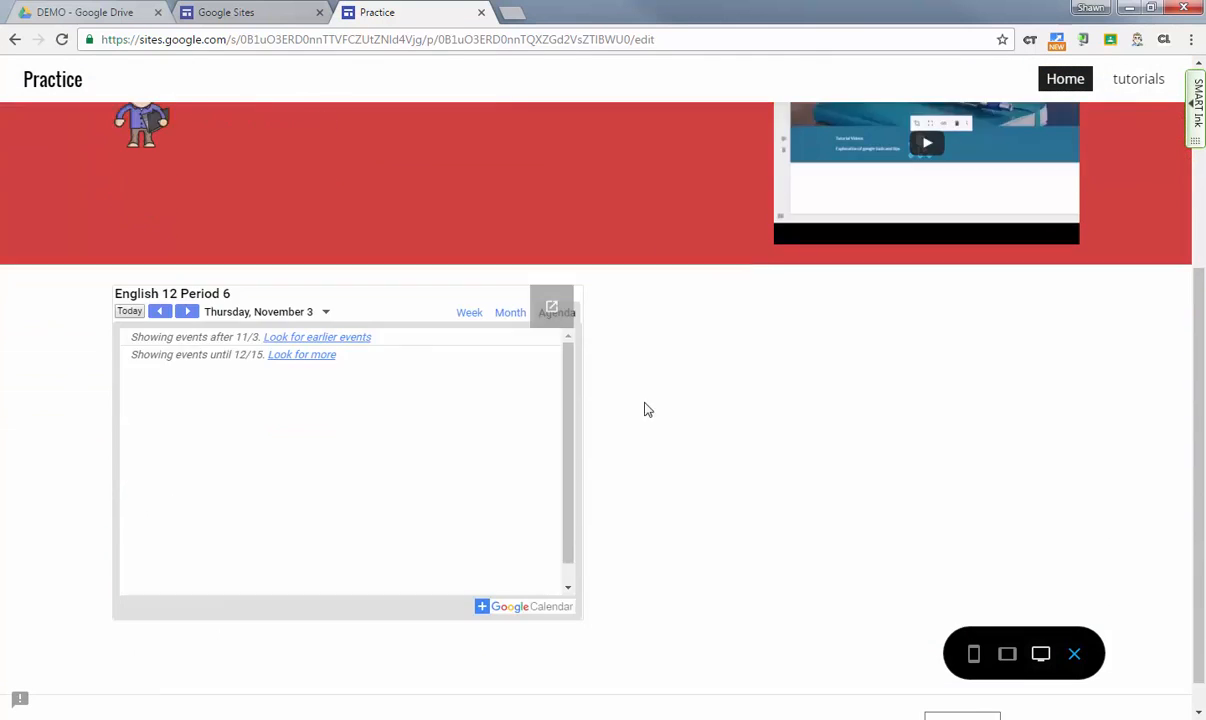
scroll(667, 416, up, 3)
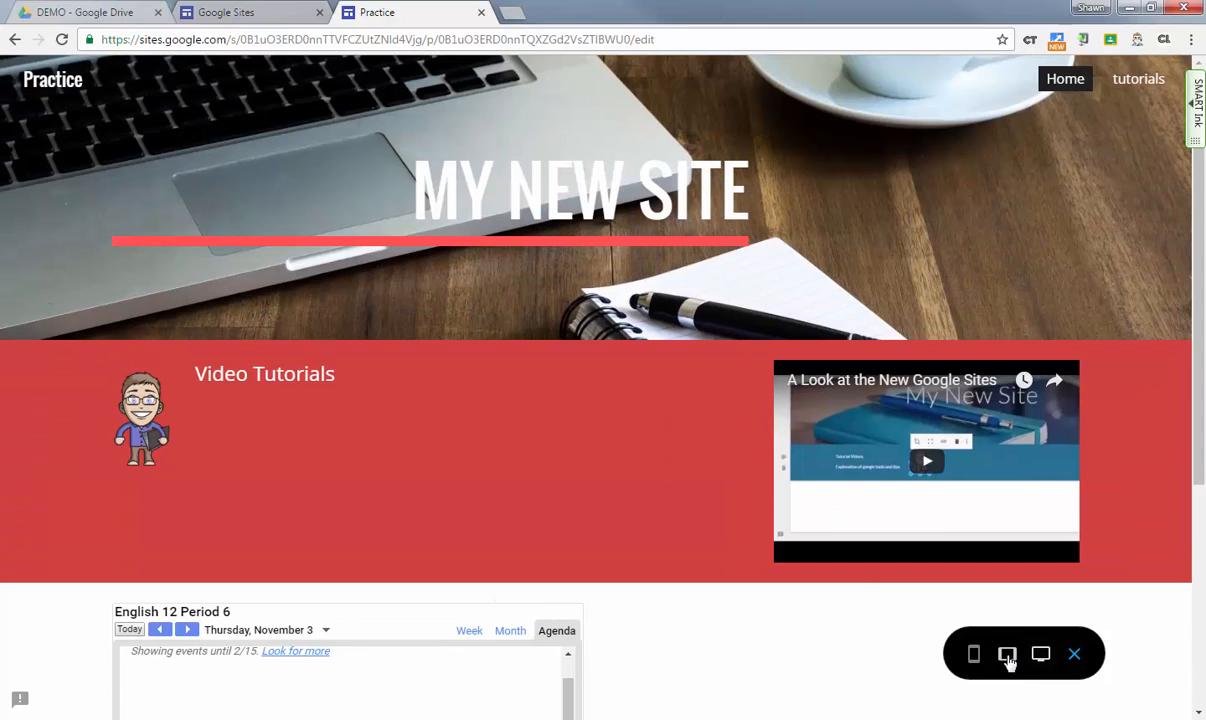
click(1007, 655)
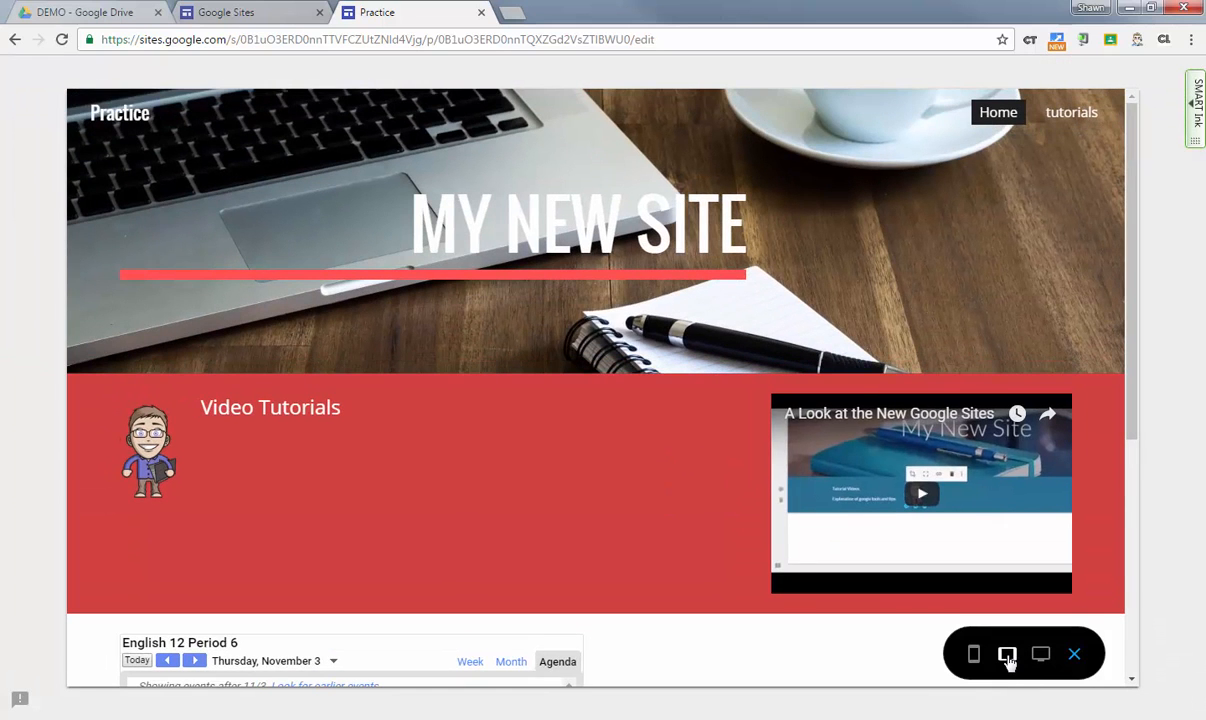
click(975, 655)
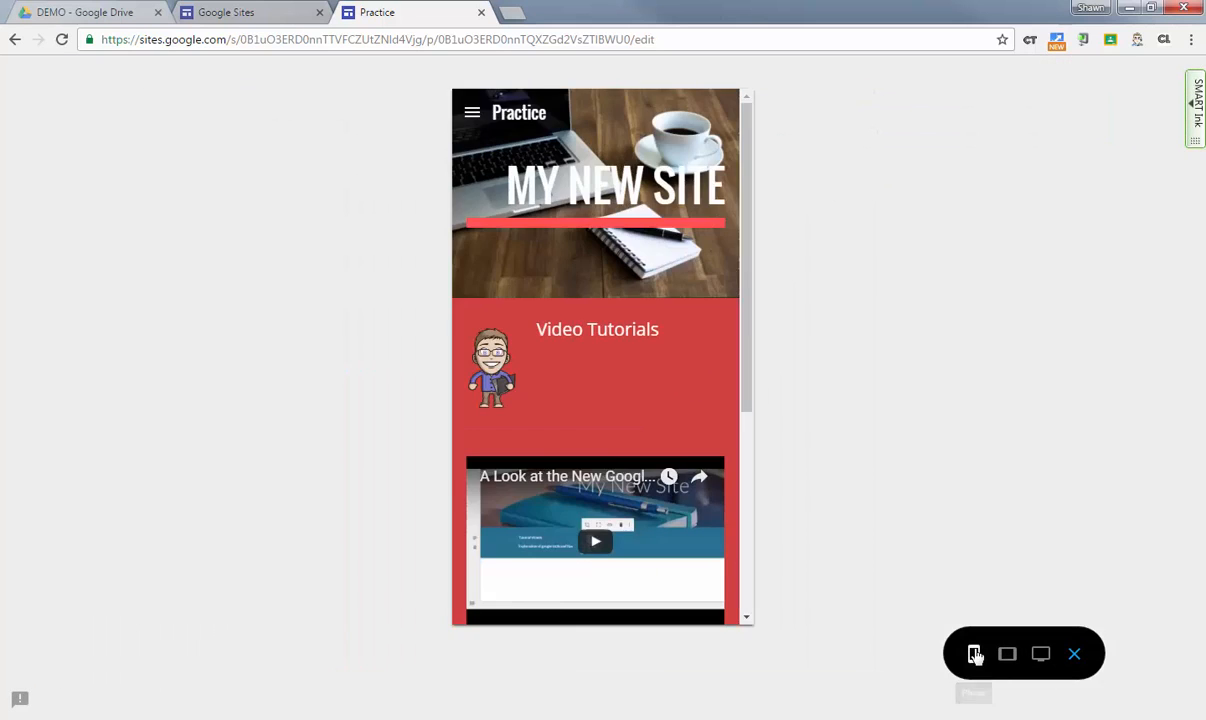
drag(745, 266, 652, 226)
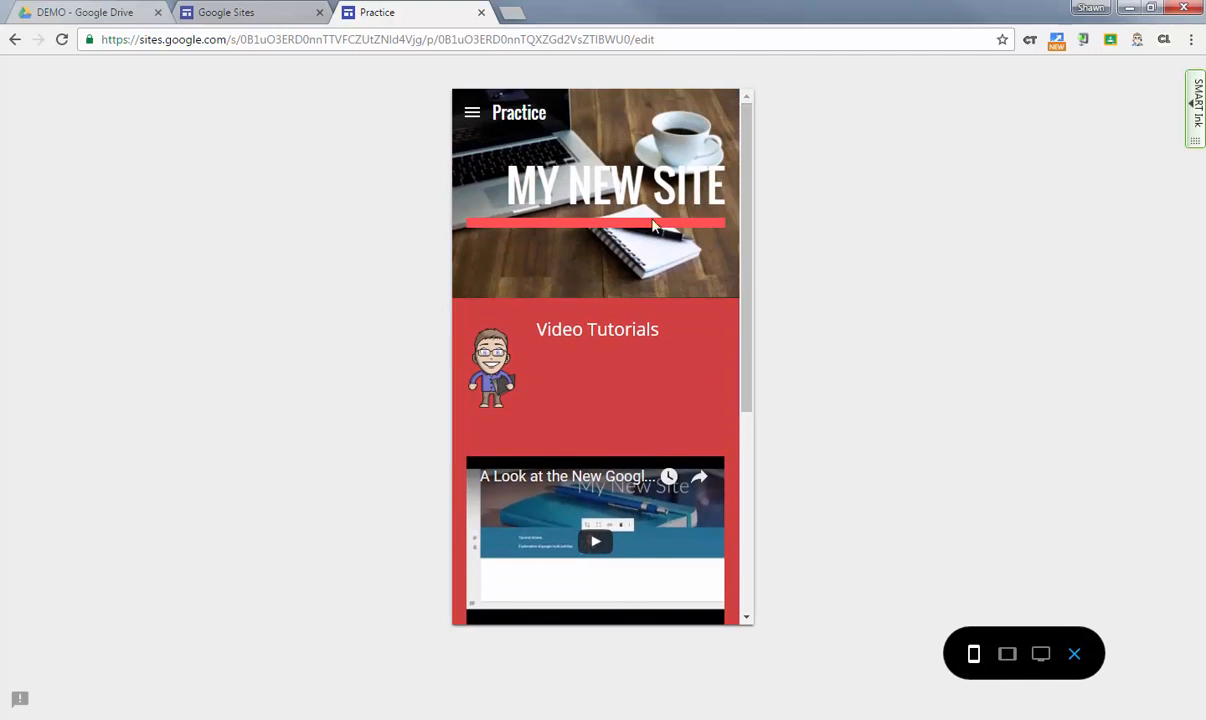
click(1008, 656)
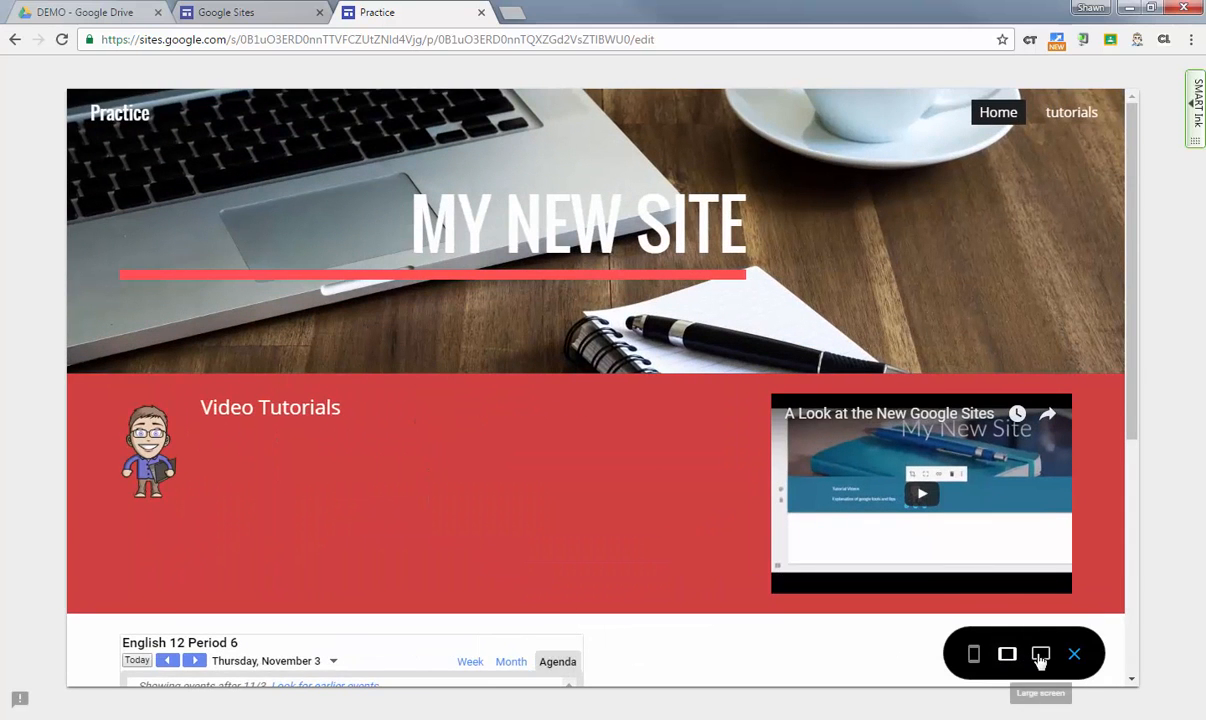
click(1040, 656)
click(1074, 656)
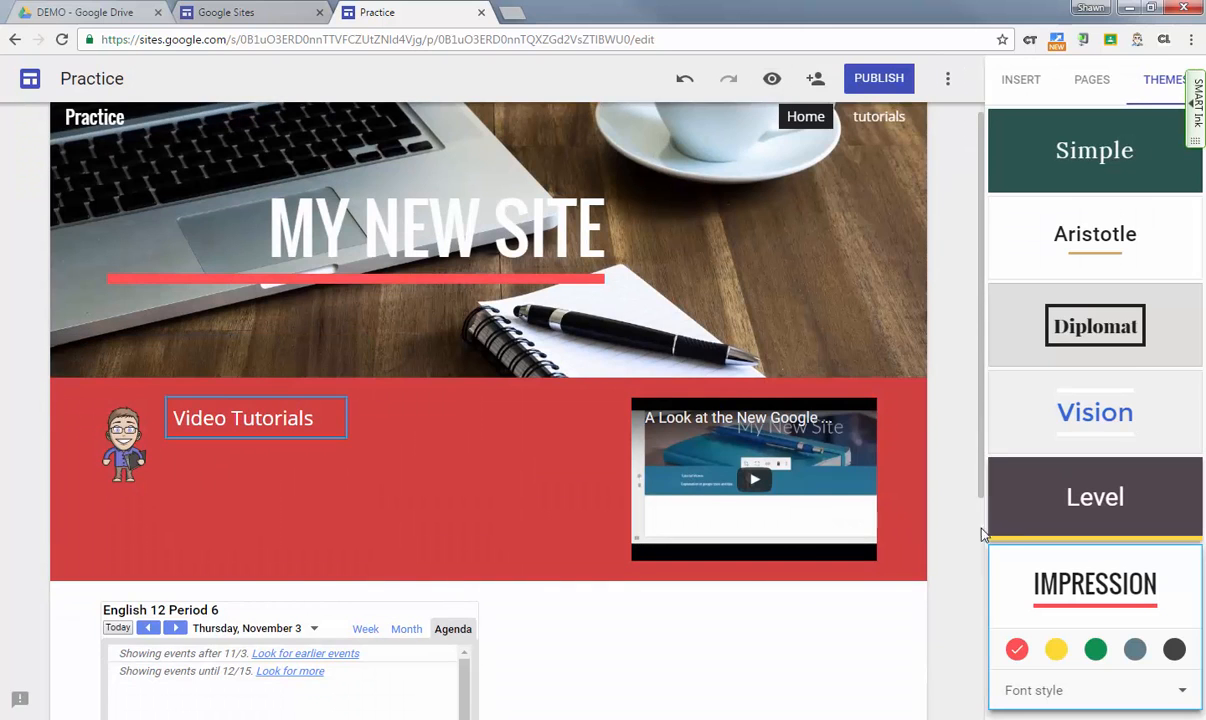
scroll(979, 601, down, 1)
scroll(979, 601, down, 3)
scroll(990, 374, up, 4)
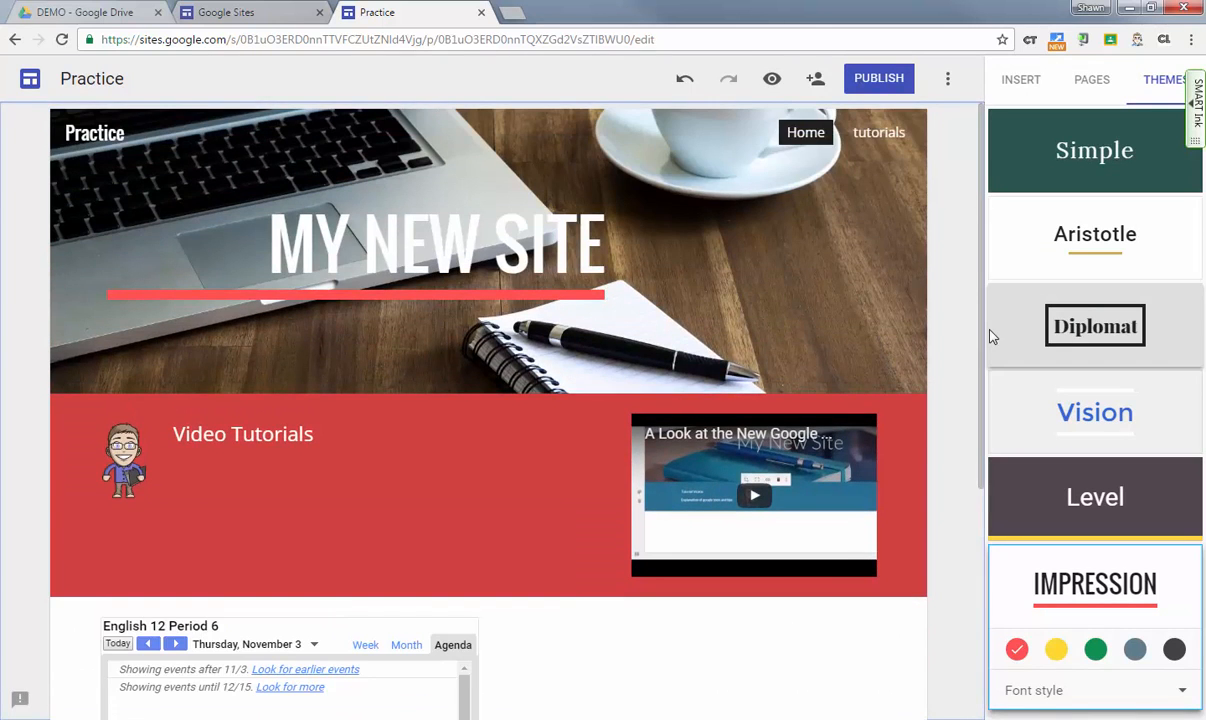